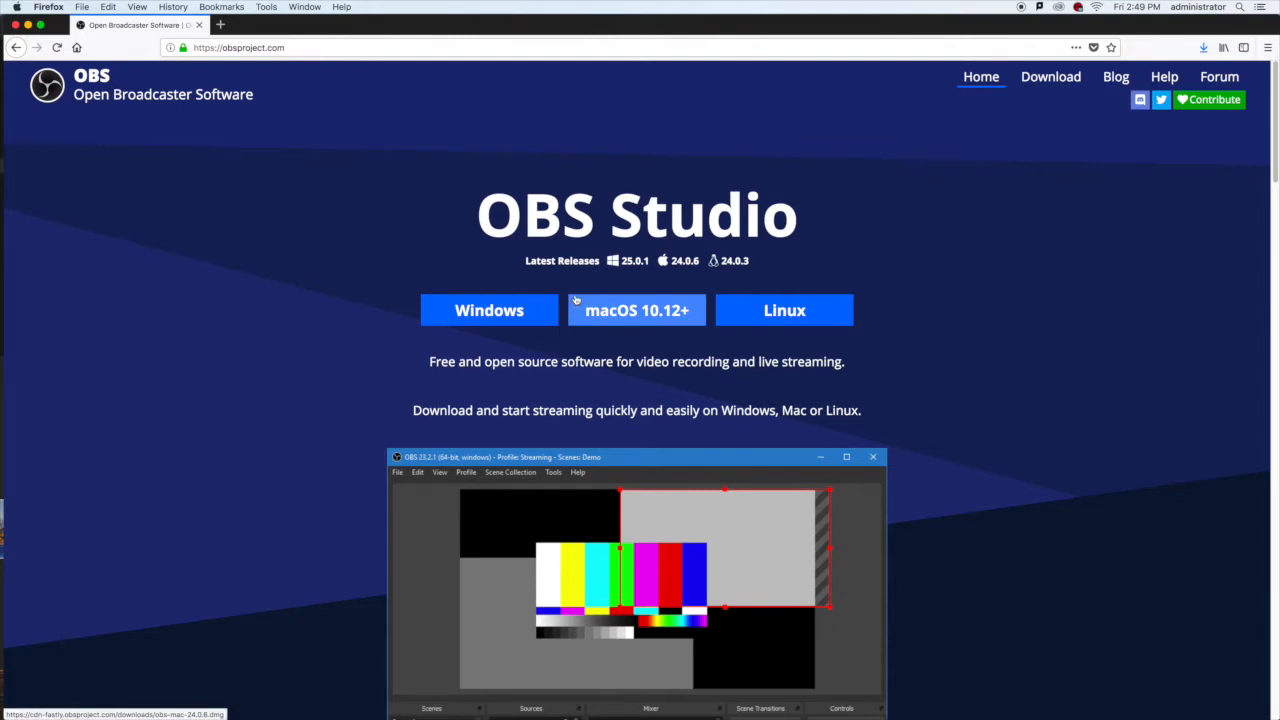
Find and launch OBS on this Mac
{"action": "key", "text": "super+space"}
{"action": "type", "text": "obs"}
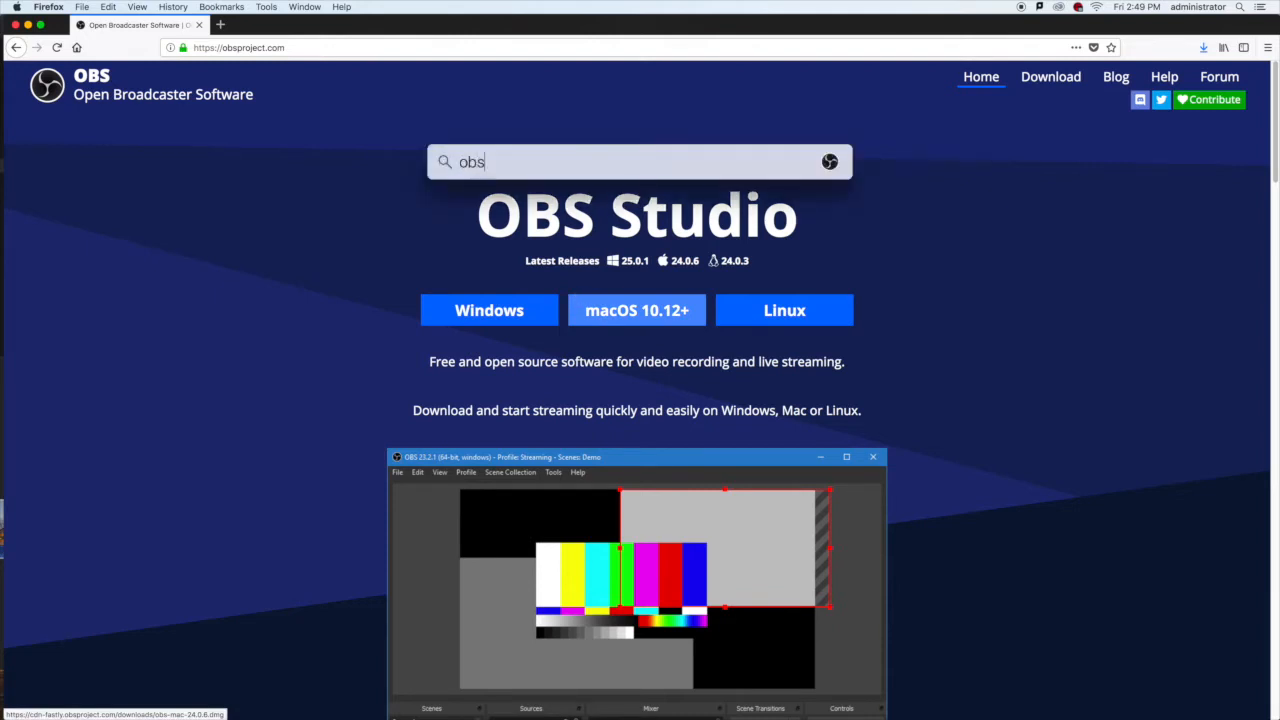
{"action": "key", "text": "Return"}
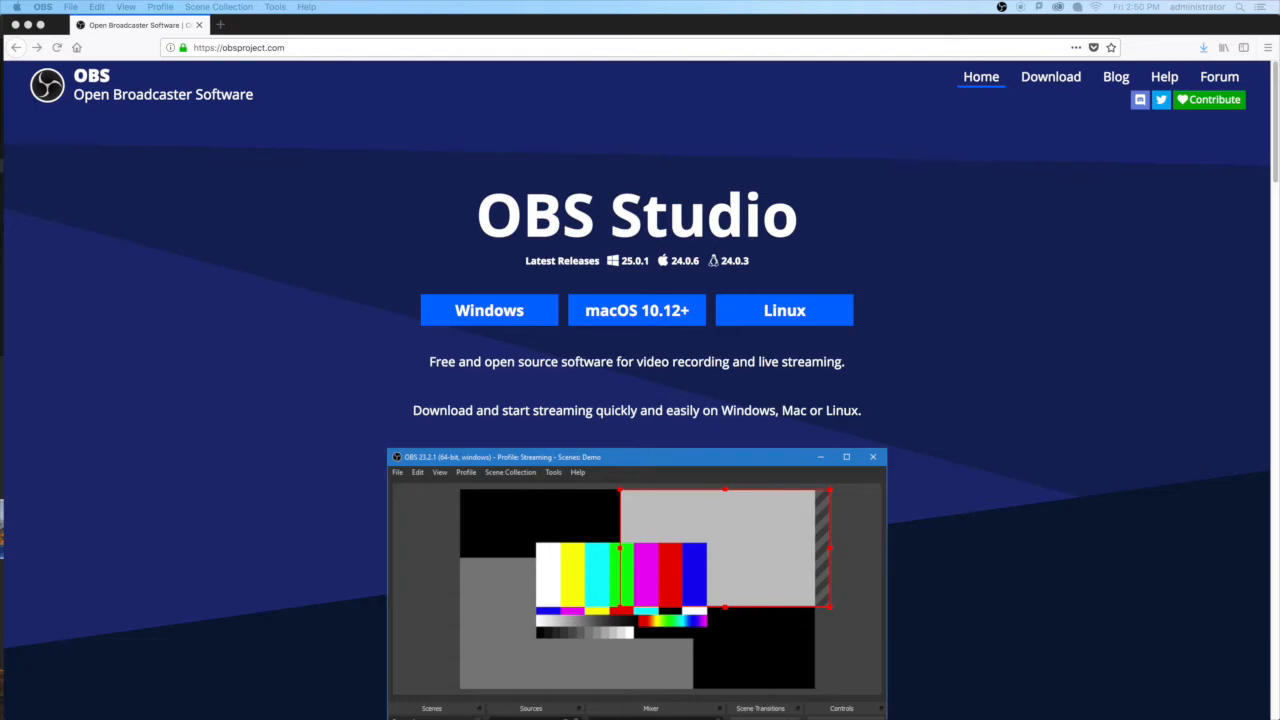
Clear the Firefox and iMovie windows off the desktop and move the OBS window towards the centre
{"action": "left_click", "coordinate": [27, 24]}
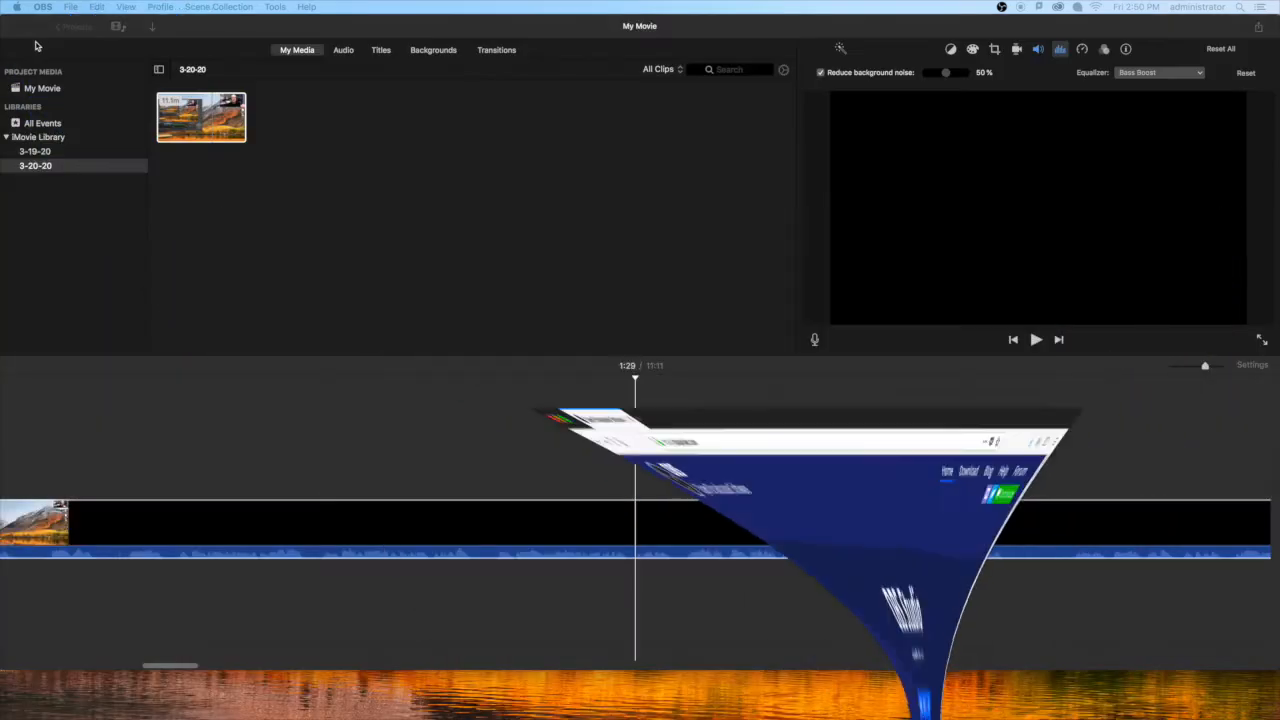
{"action": "left_click", "coordinate": [191, 26]}
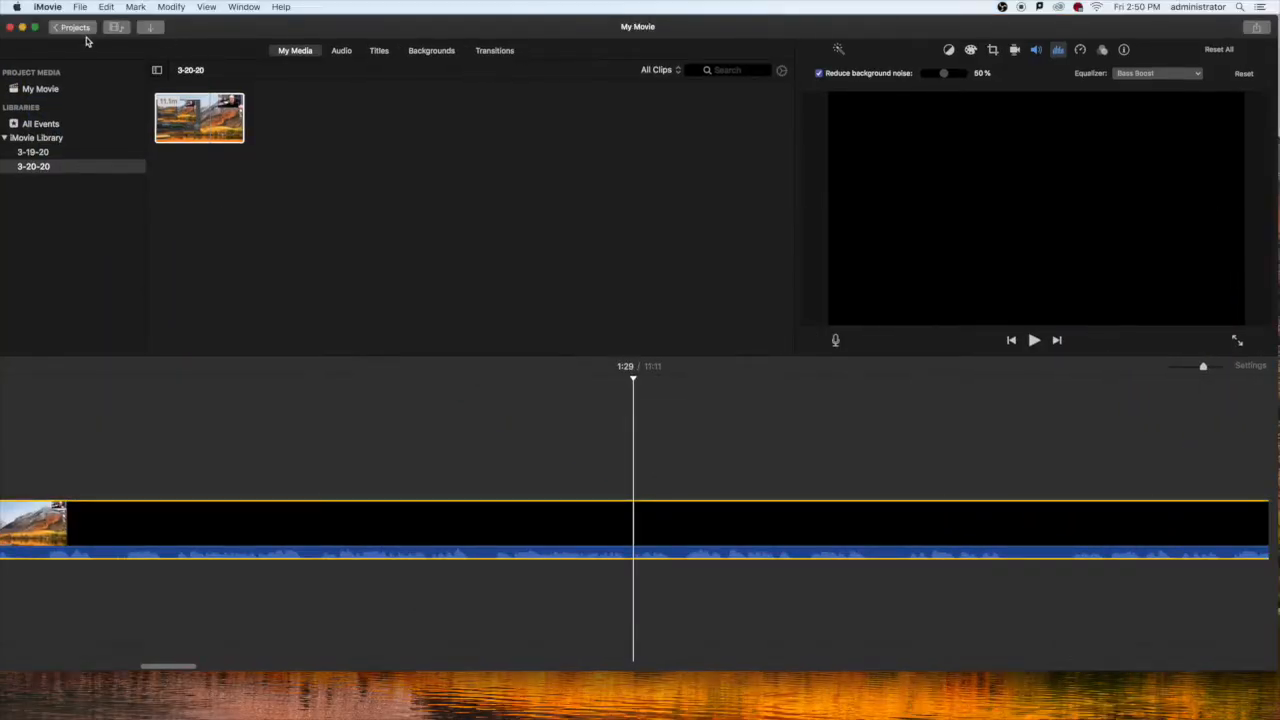
{"action": "key", "text": "super+q"}
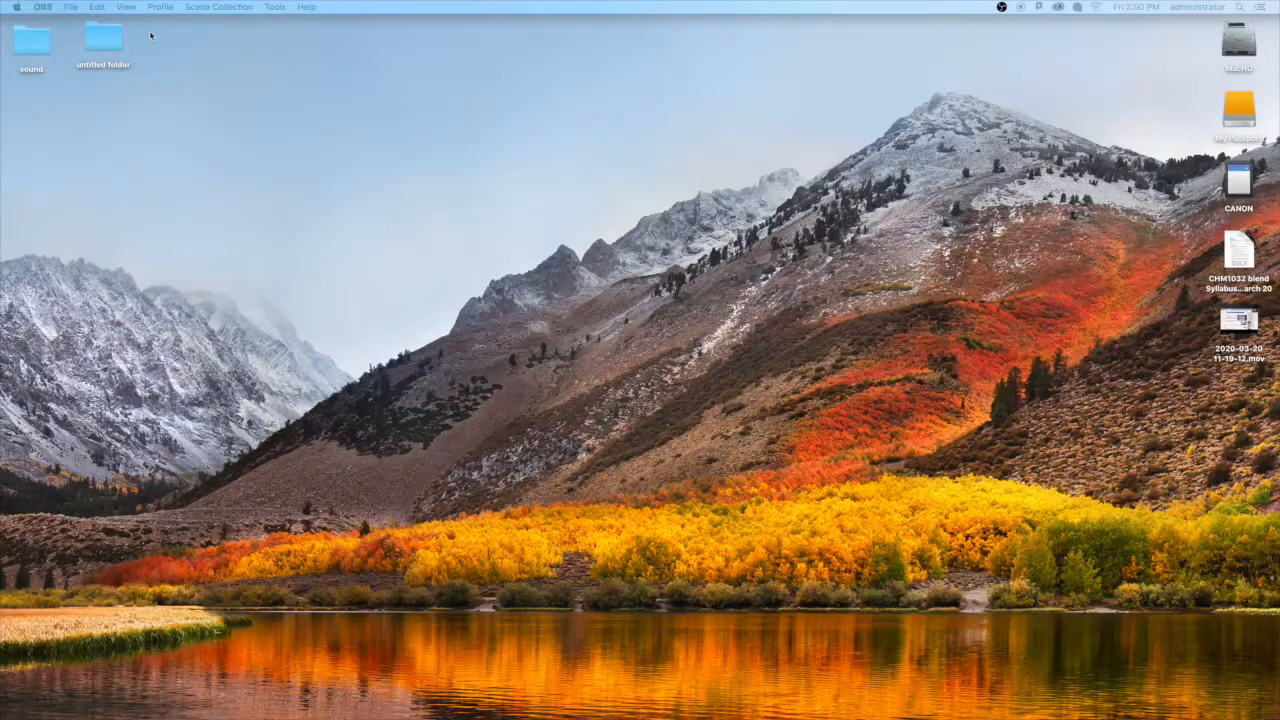
{"action": "left_click_drag", "start_coordinate": [277, 49], "coordinate": [860, 74]}
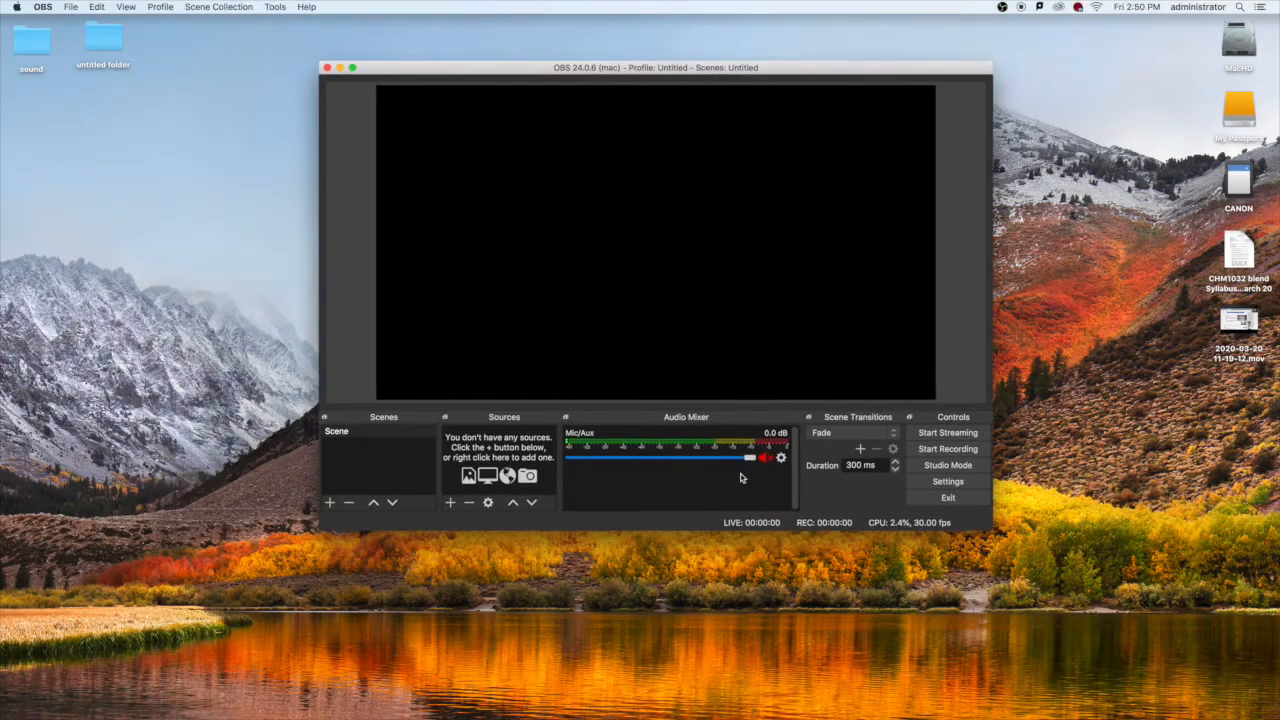
{"action": "mouse_move", "coordinate": [673, 716]}
{"action": "left_click", "coordinate": [781, 459]}
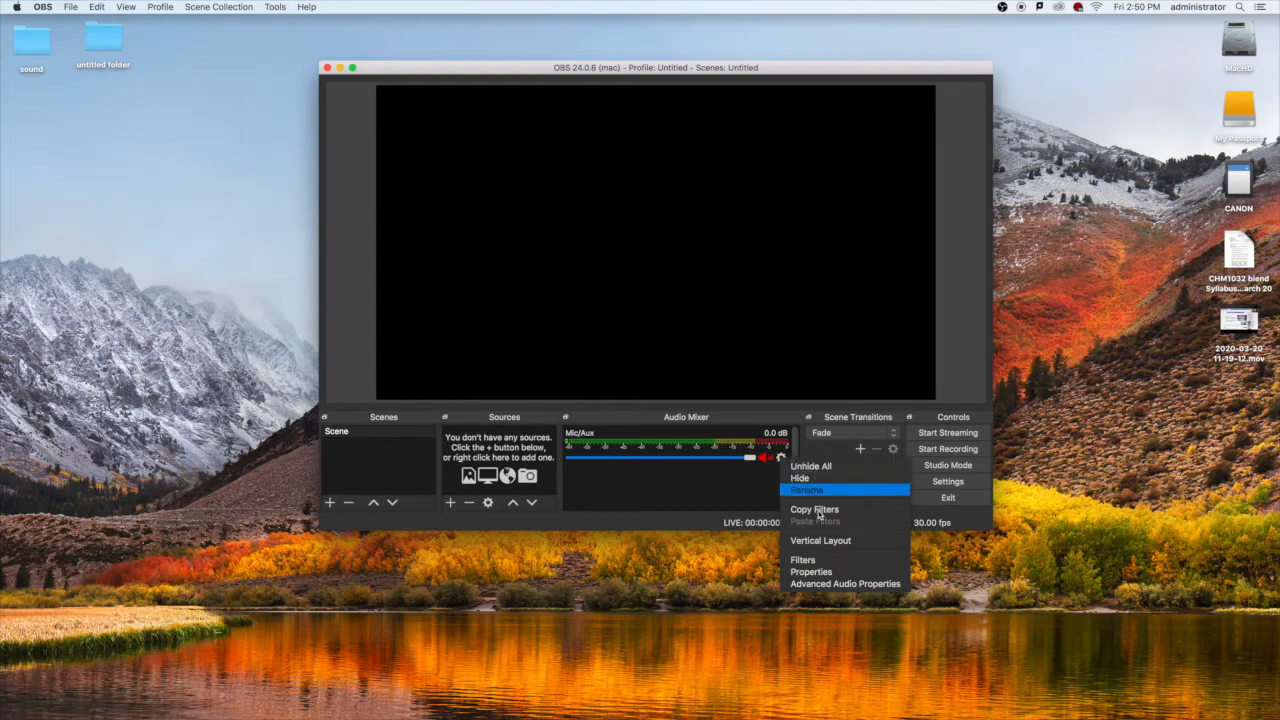
{"action": "left_click", "coordinate": [736, 506]}
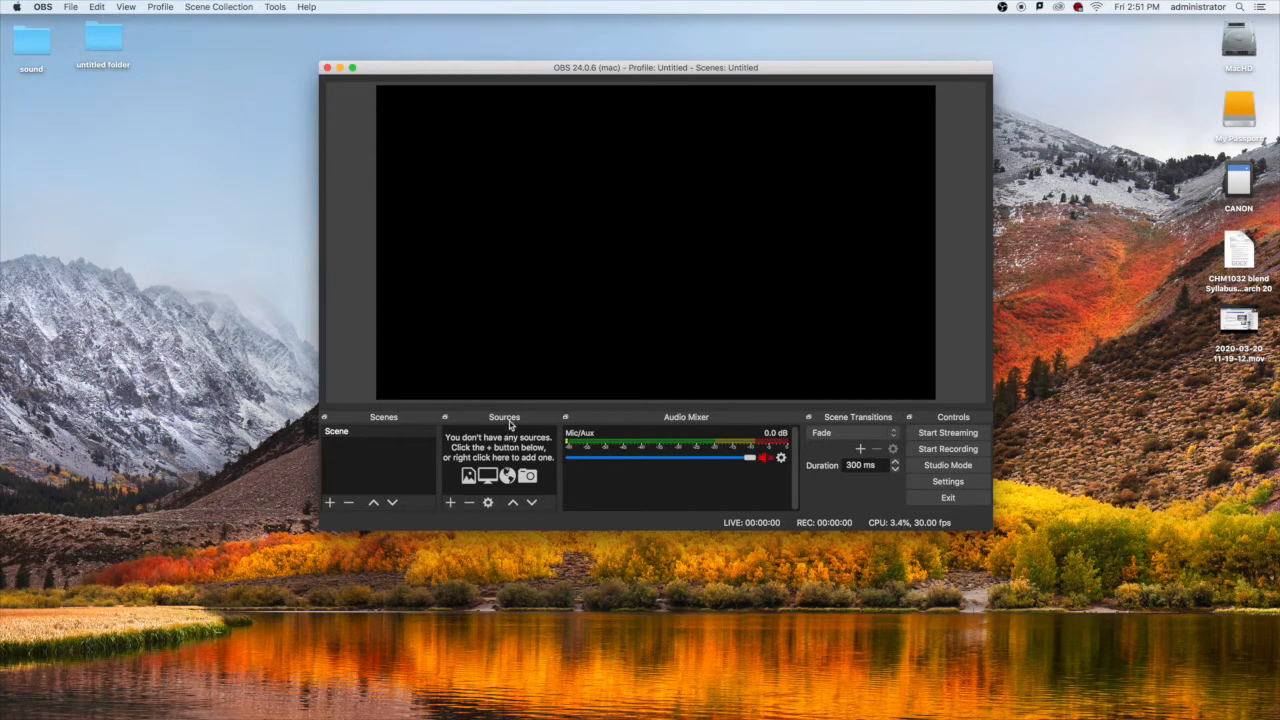
Add a new Audio Input Capture source named "headset" that uses the Built-in Microphone
{"action": "left_click", "coordinate": [450, 503]}
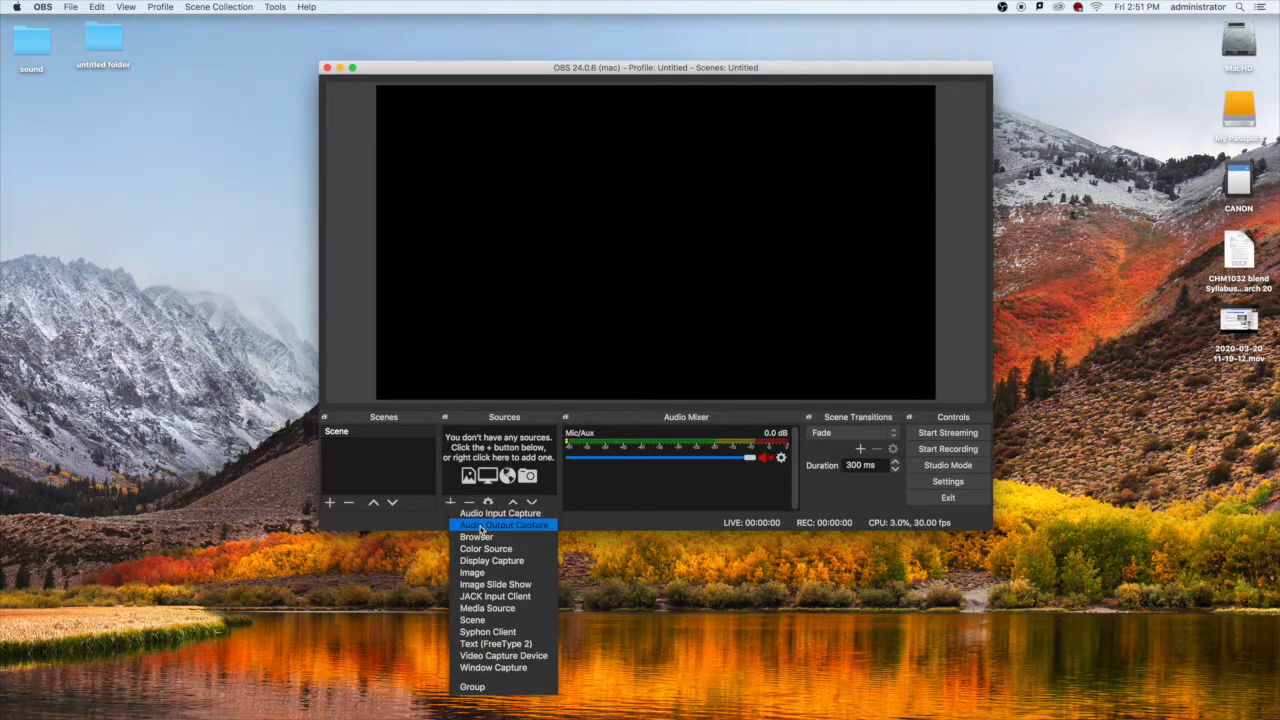
{"action": "left_click", "coordinate": [487, 514]}
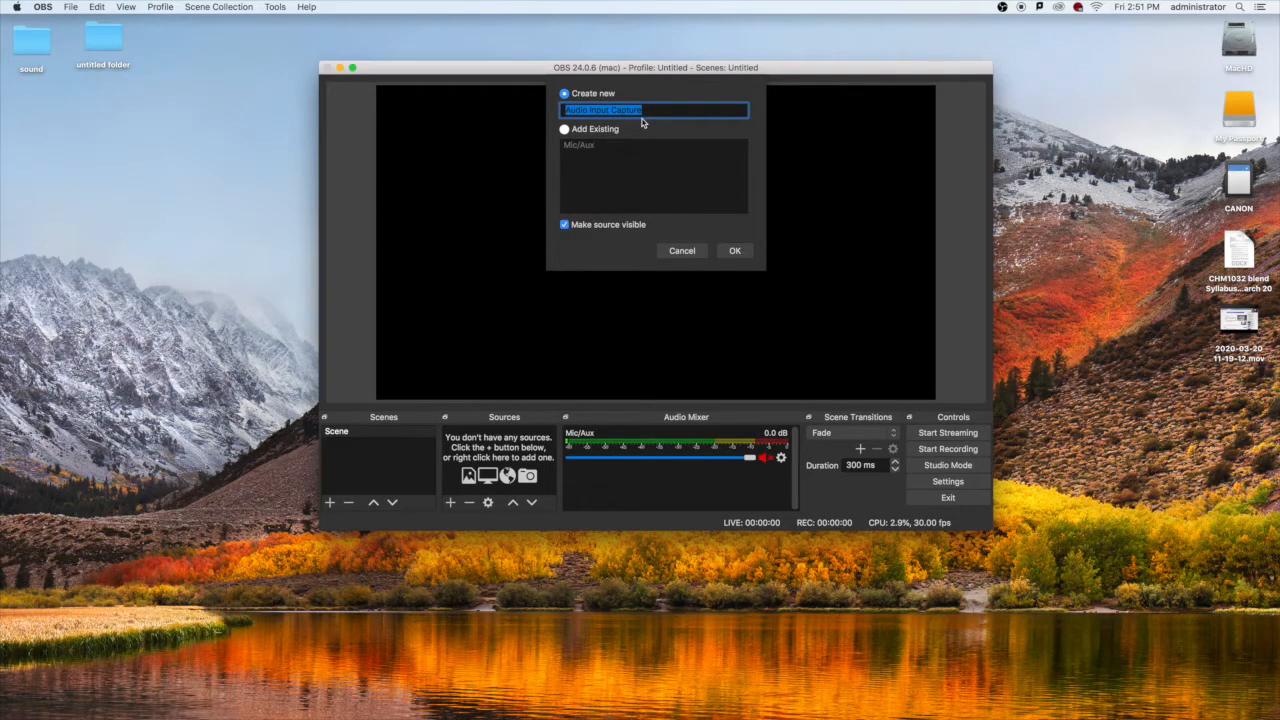
{"action": "type", "text": "headset"}
{"action": "key", "text": "Return"}
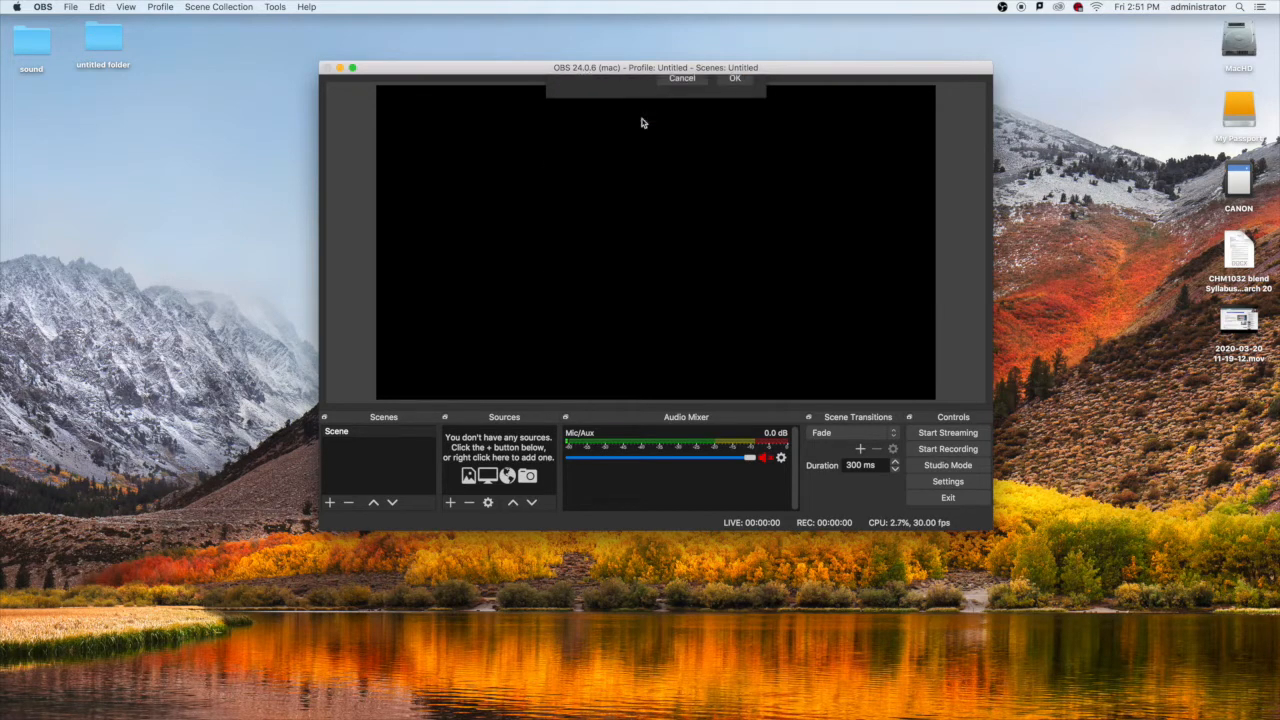
{"action": "left_click", "coordinate": [612, 141]}
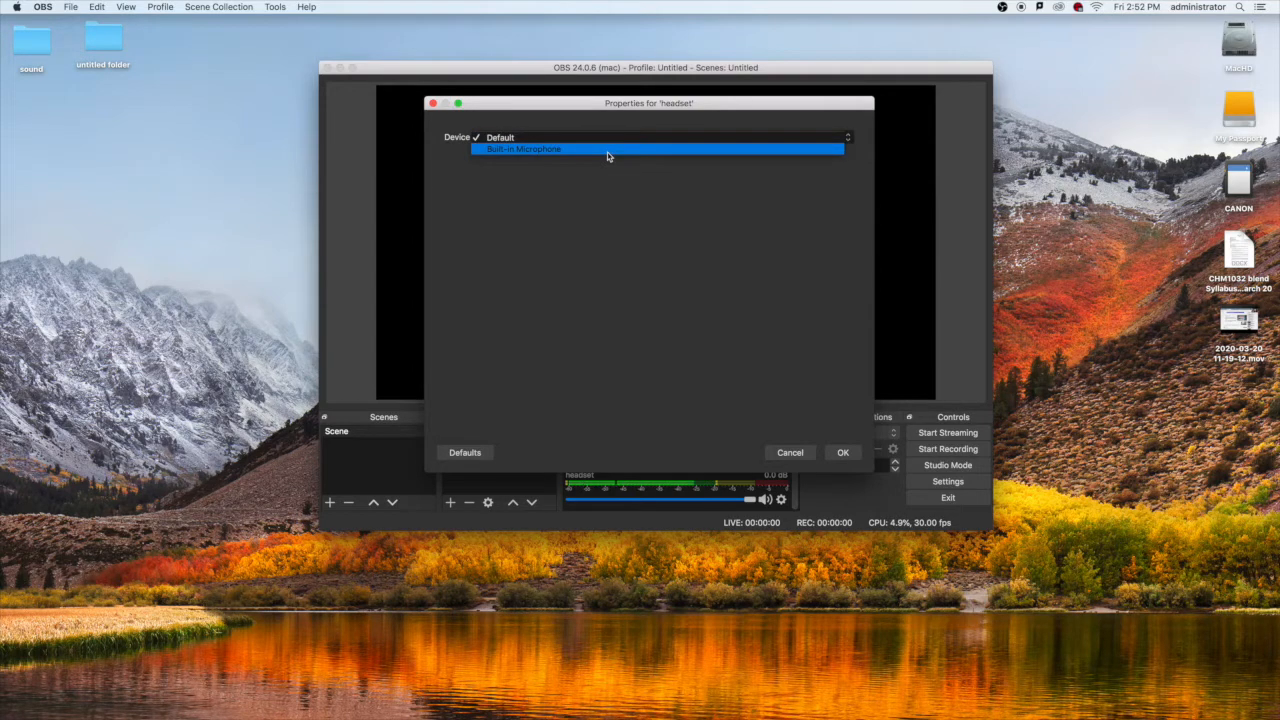
{"action": "left_click", "coordinate": [607, 150]}
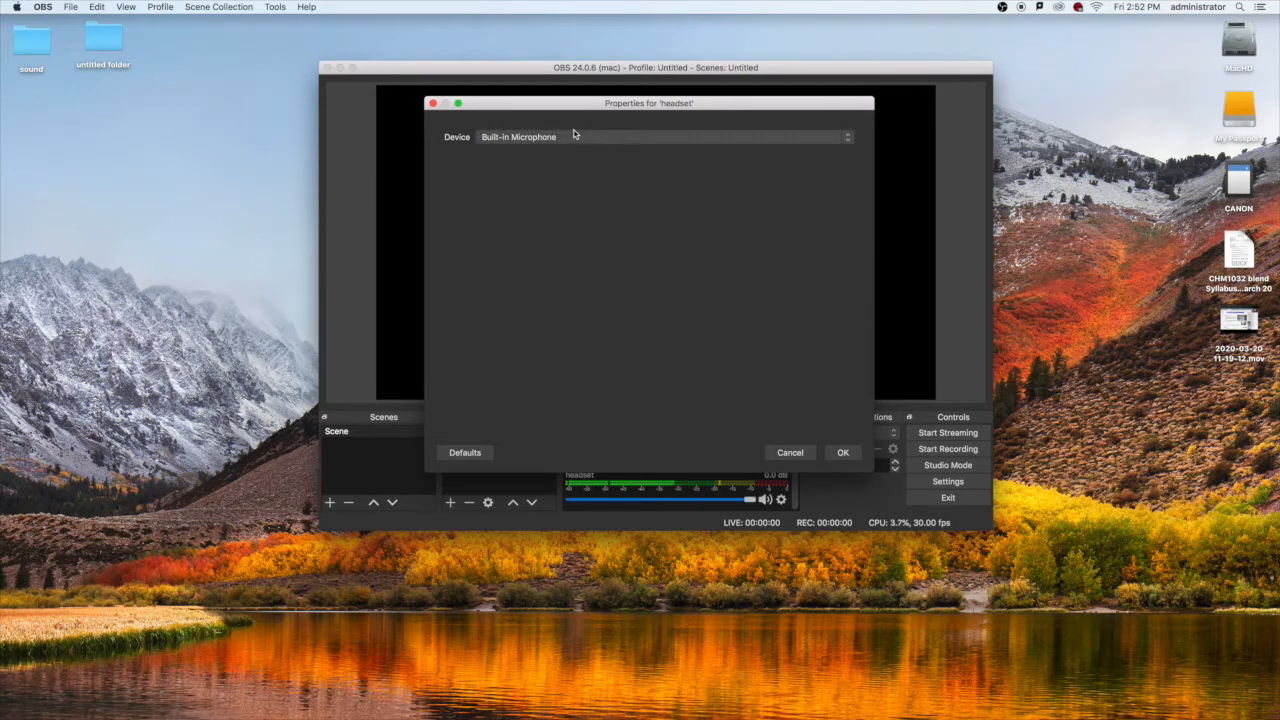
{"action": "left_click", "coordinate": [844, 451]}
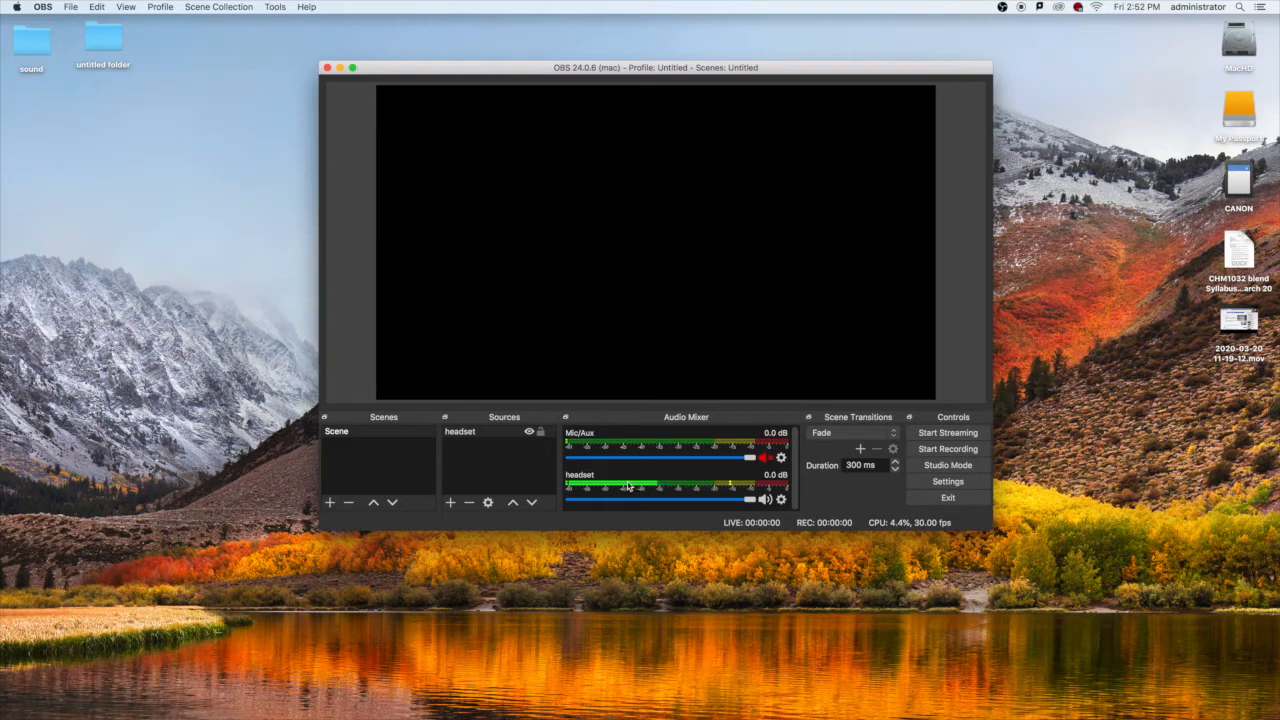
Add a new Video Capture Device source named "webcam" that uses the FaceTime HD Camera (Built-in)
{"action": "left_click", "coordinate": [449, 505]}
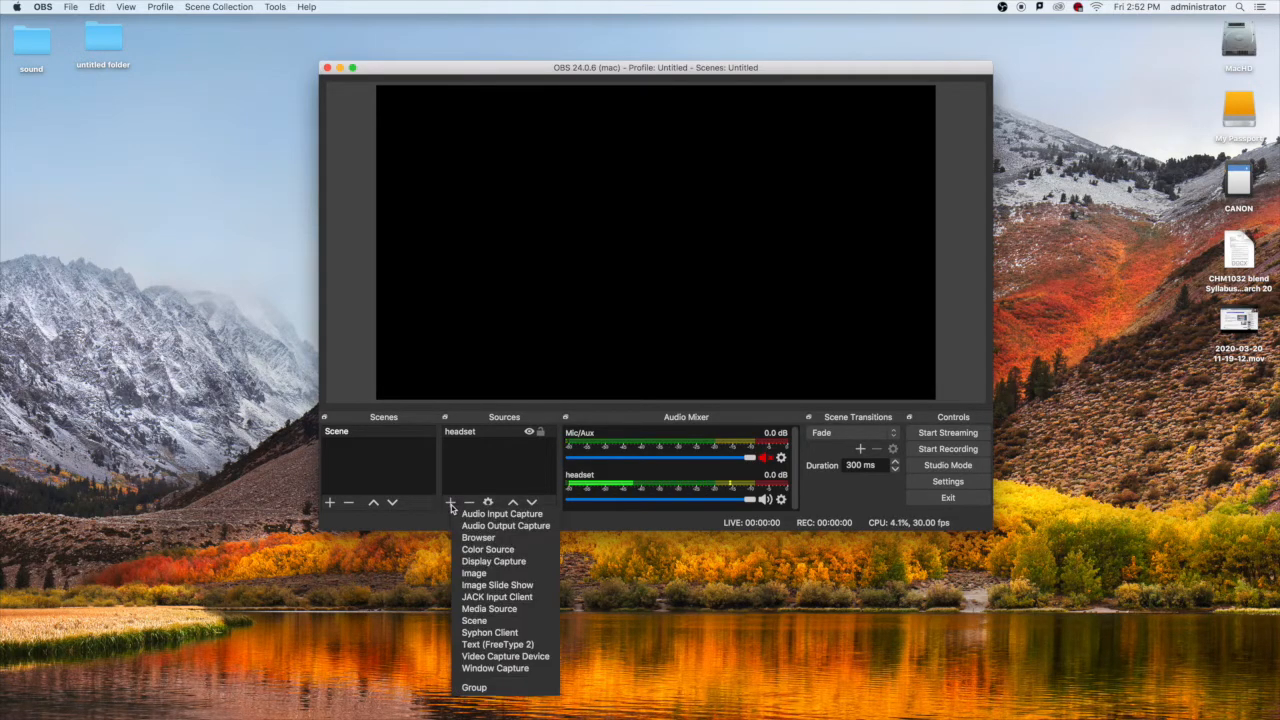
{"action": "left_click", "coordinate": [509, 656]}
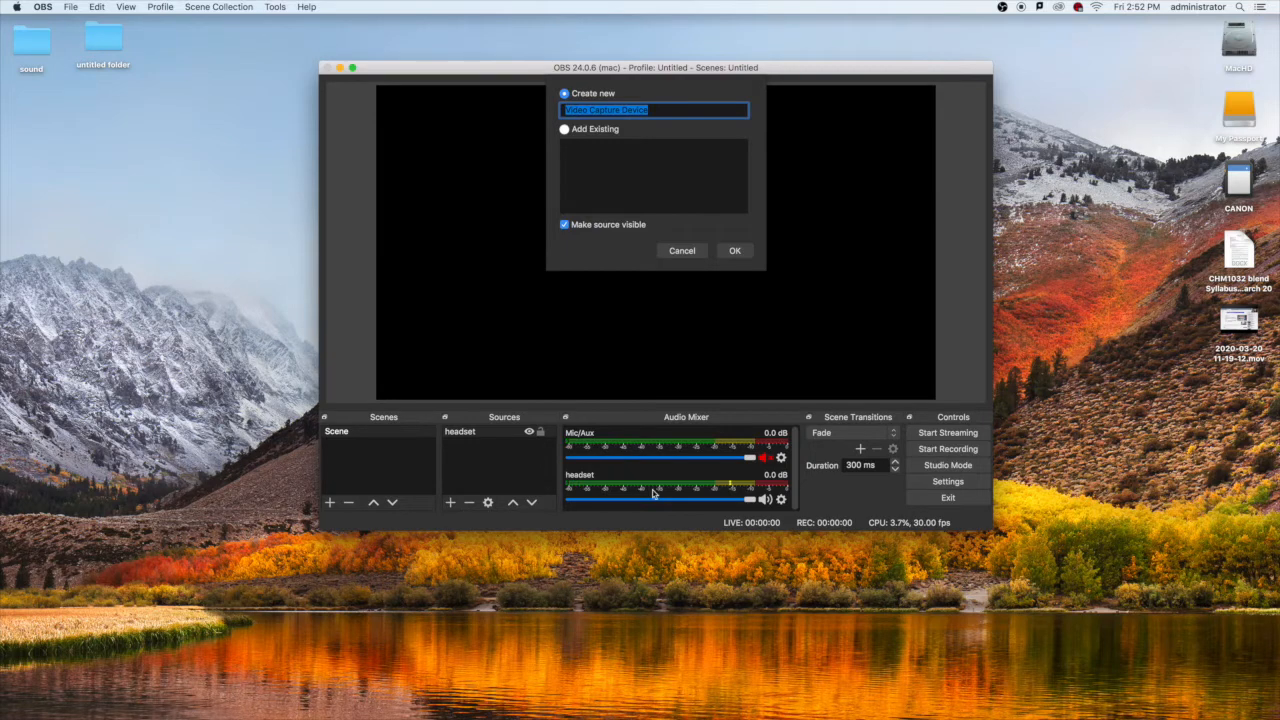
{"action": "type", "text": "webcam"}
{"action": "key", "text": "Return"}
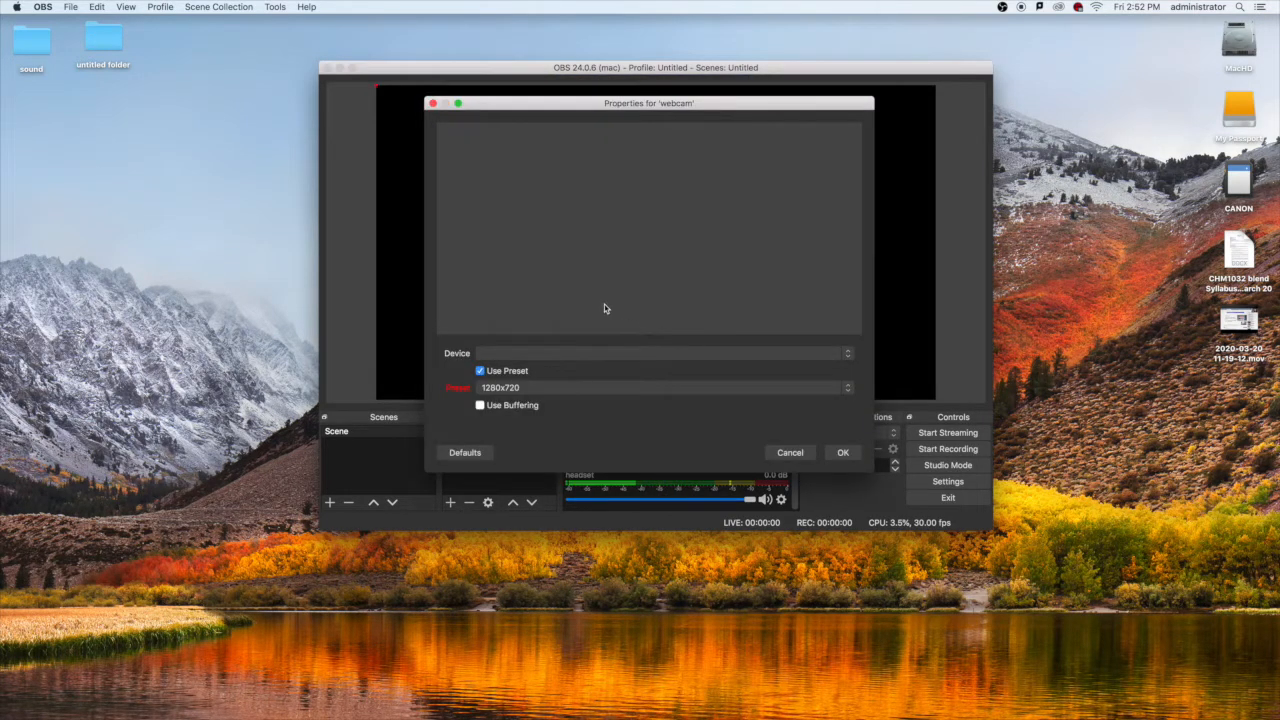
{"action": "left_click", "coordinate": [597, 356]}
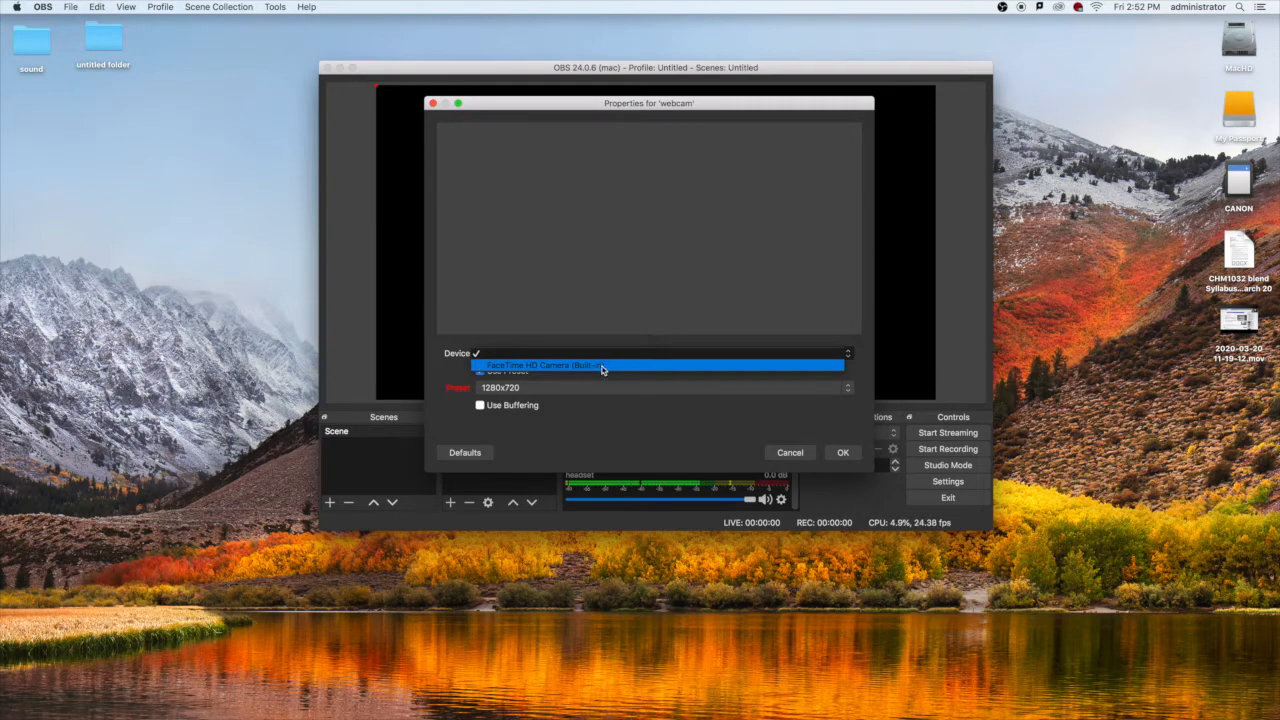
{"action": "left_click", "coordinate": [603, 366]}
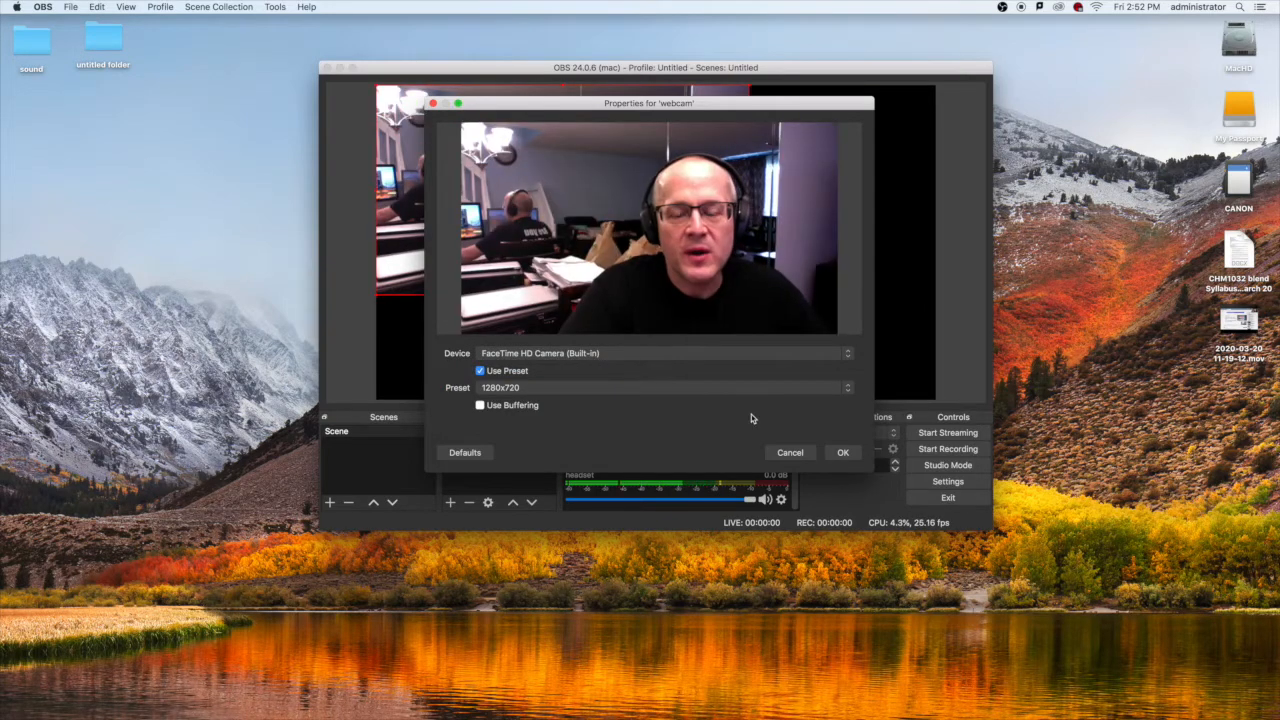
{"action": "left_click", "coordinate": [841, 452]}
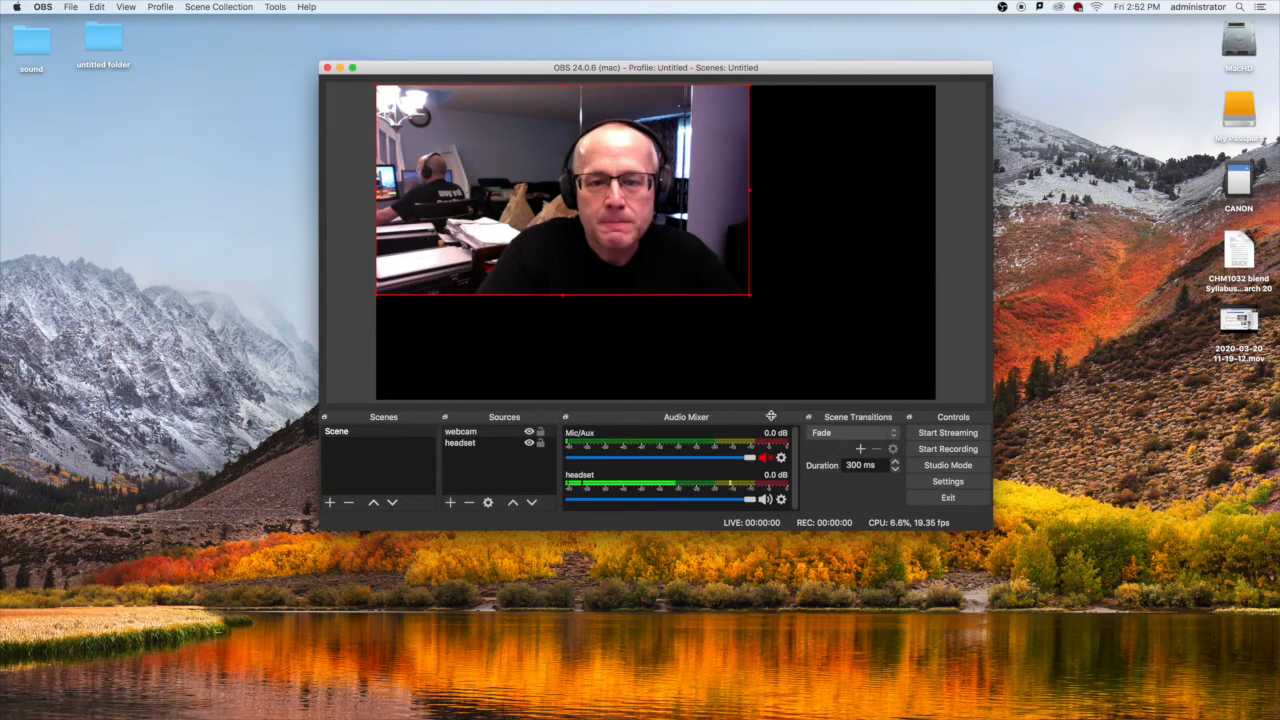
Resize the webcam image to a small picture in the upper-right corner of the canvas
{"action": "left_click_drag", "start_coordinate": [750, 298], "coordinate": [936, 400]}
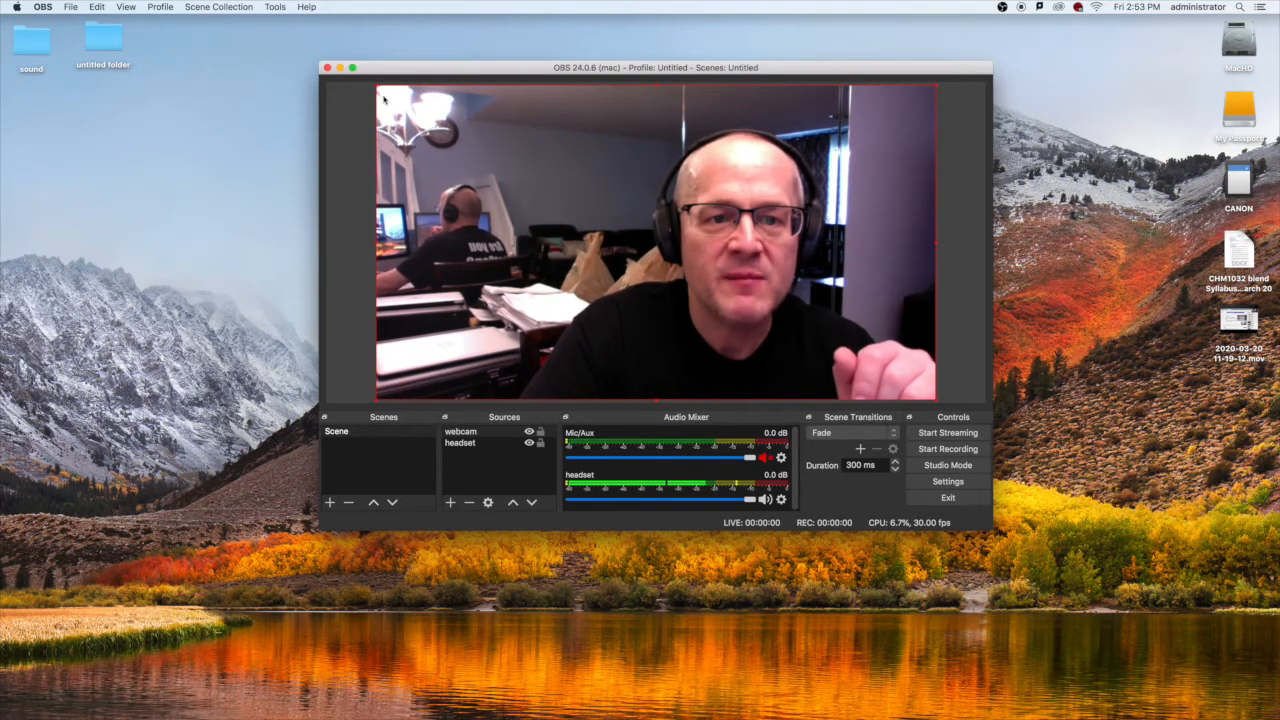
{"action": "left_click_drag", "start_coordinate": [377, 86], "coordinate": [897, 98]}
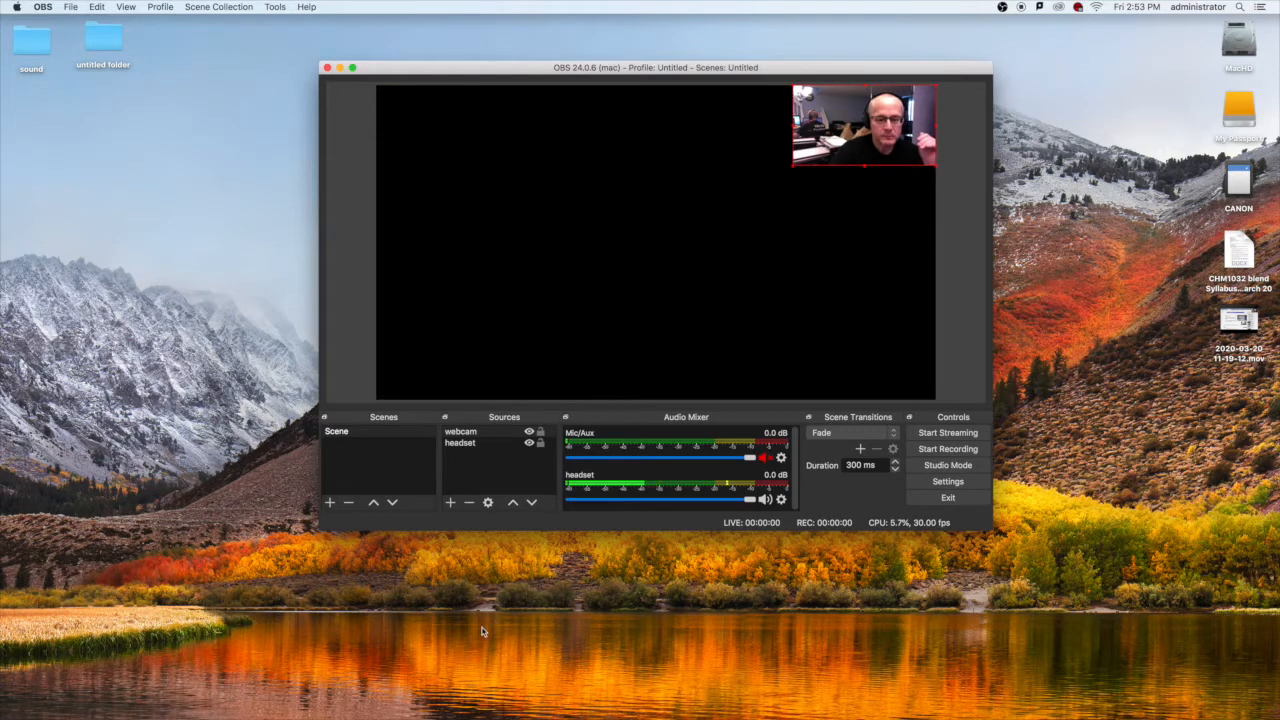
Add a new Display Capture source named "main display" for display 0 with the cursor shown and no crop
{"action": "left_click", "coordinate": [450, 502]}
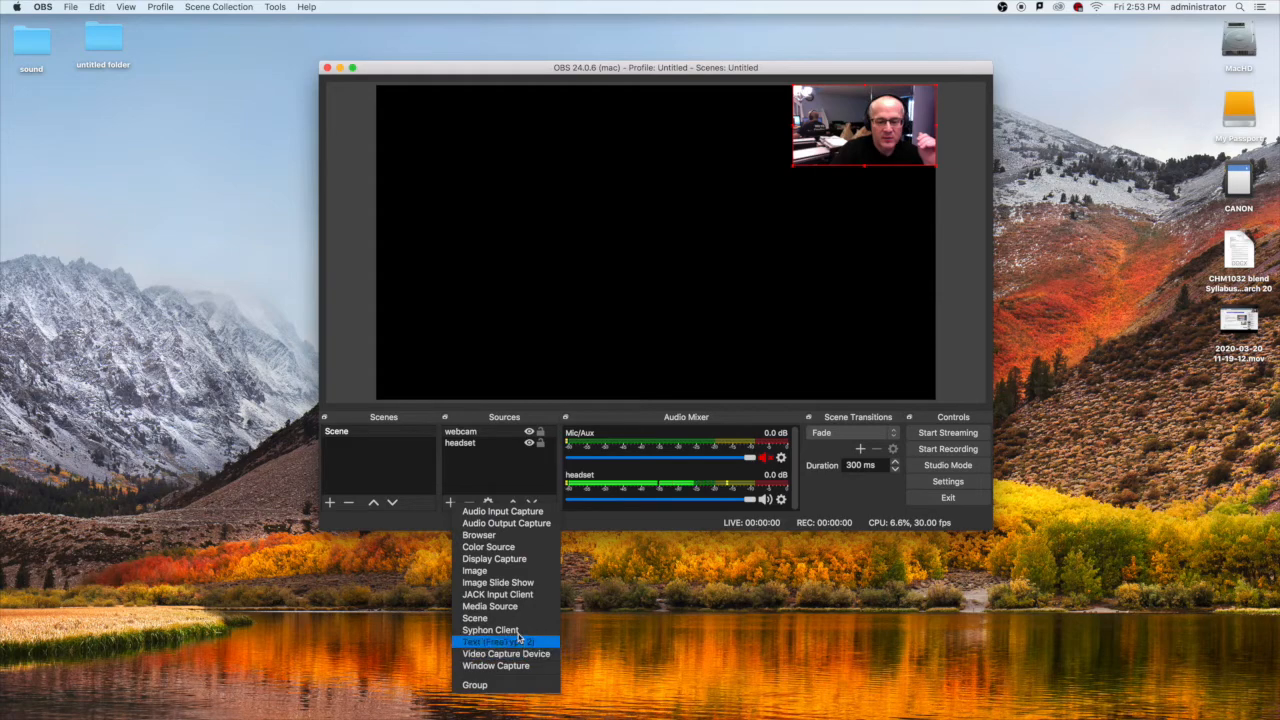
{"action": "left_click", "coordinate": [518, 563]}
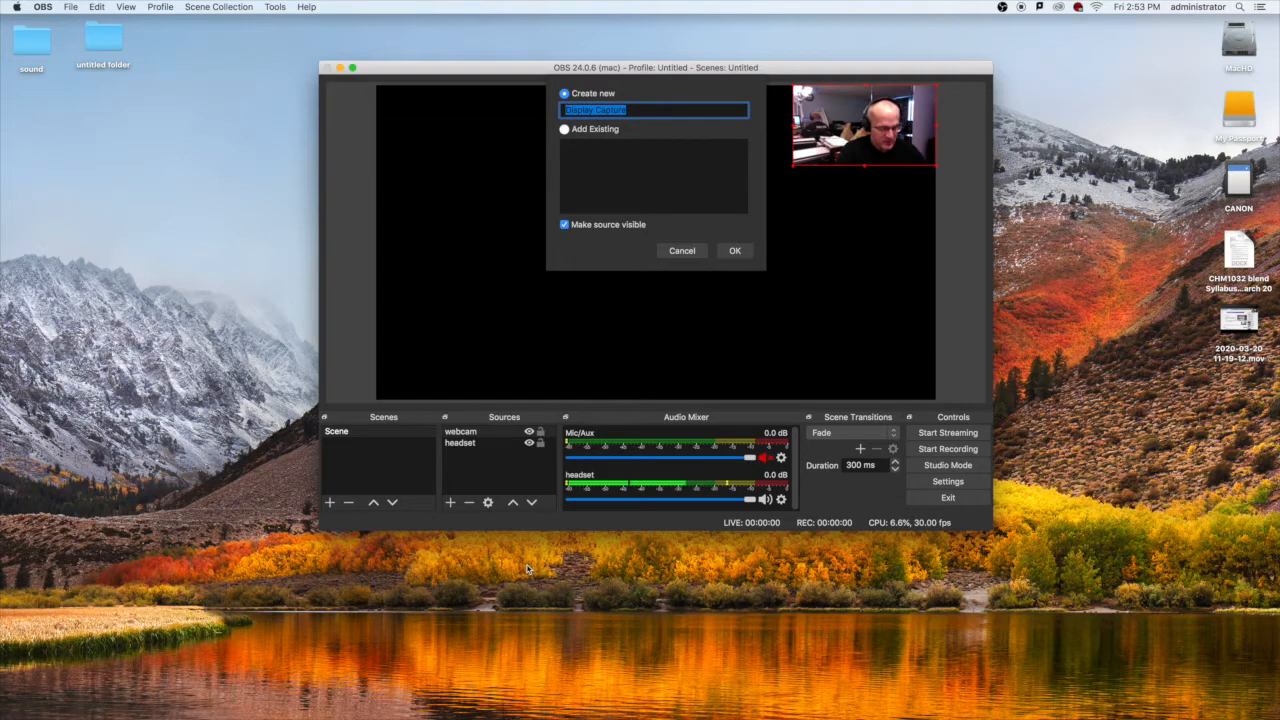
{"action": "type", "text": "main display"}
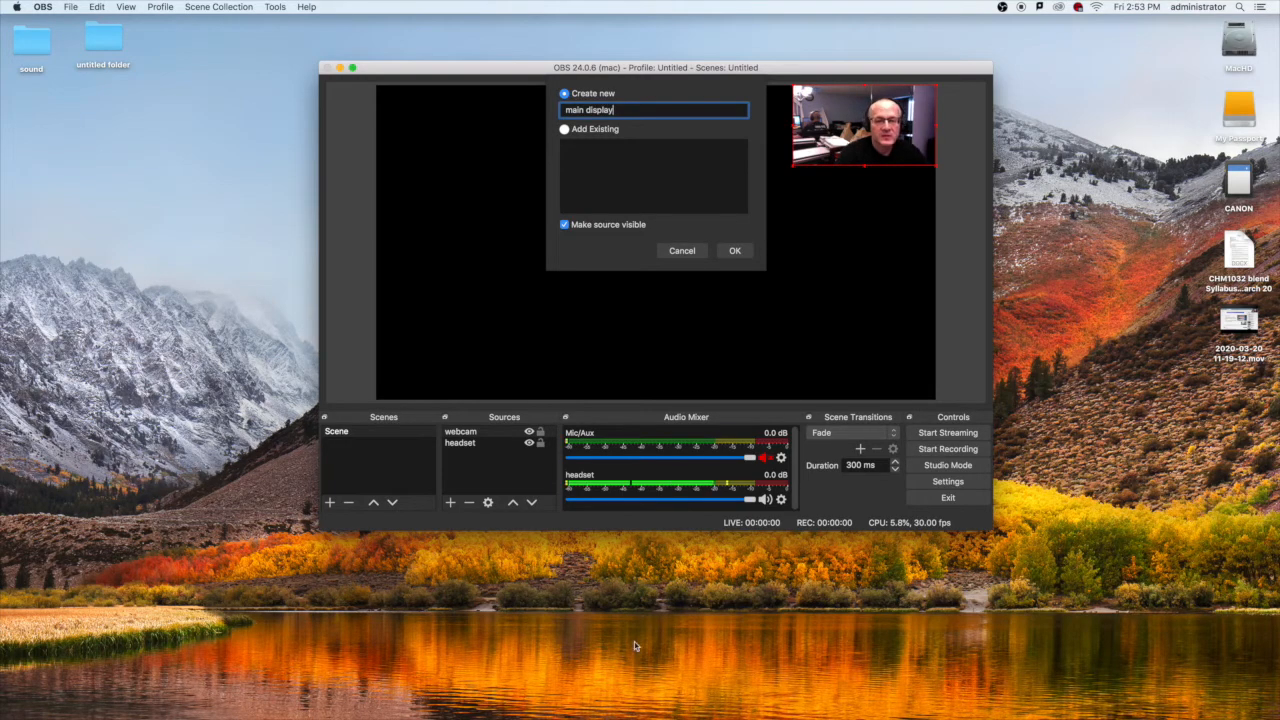
{"action": "left_click", "coordinate": [735, 251]}
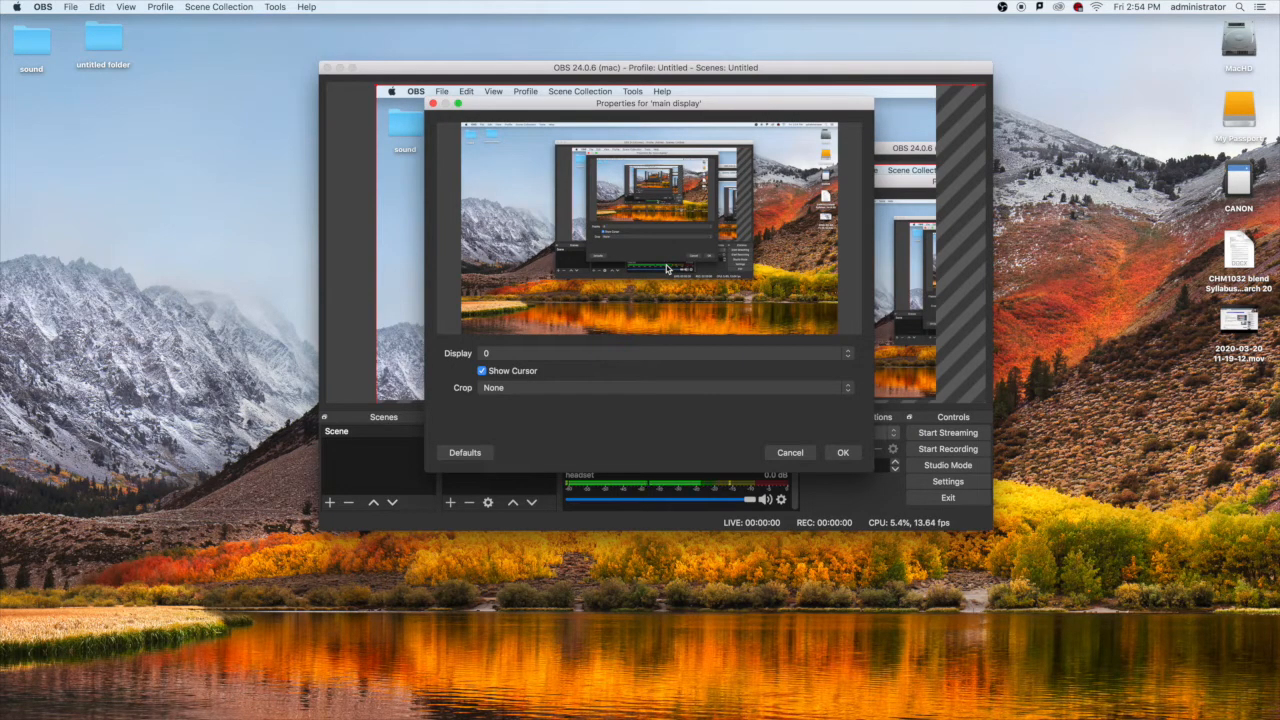
{"action": "left_click", "coordinate": [846, 454]}
{"action": "left_click", "coordinate": [846, 454]}
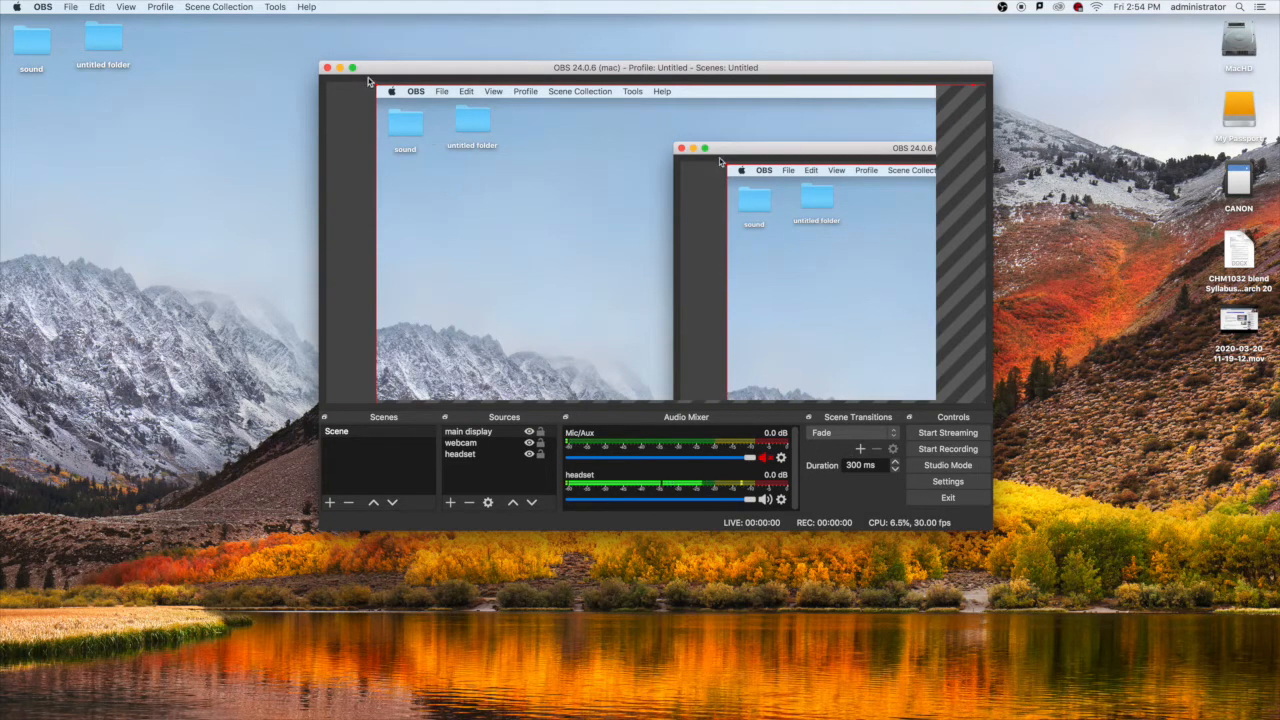
Scale the main display capture to fill the canvas and place the webcam source above it in the source order
{"action": "left_click_drag", "start_coordinate": [376, 88], "coordinate": [378, 118]}
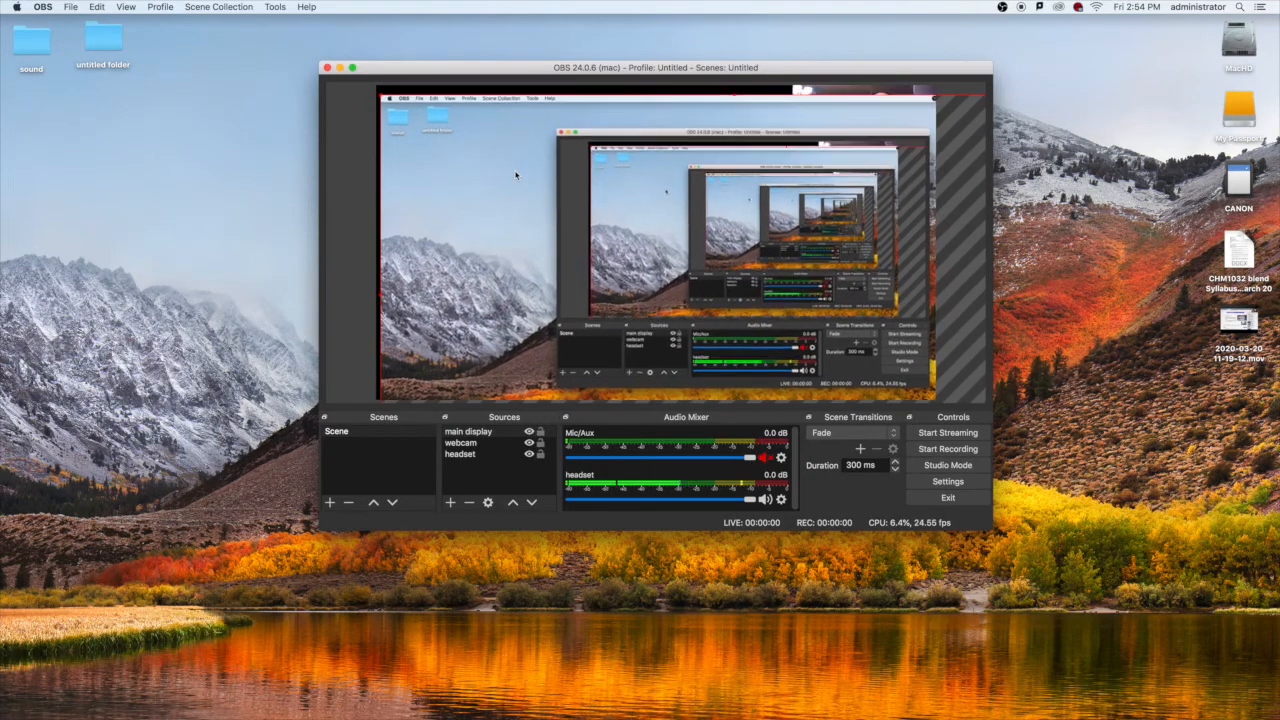
{"action": "mouse_move", "coordinate": [378, 97]}
{"action": "left_mouse_down"}
{"action": "mouse_move", "coordinate": [641, 242]}
{"action": "mouse_move", "coordinate": [393, 107]}
{"action": "left_mouse_up"}
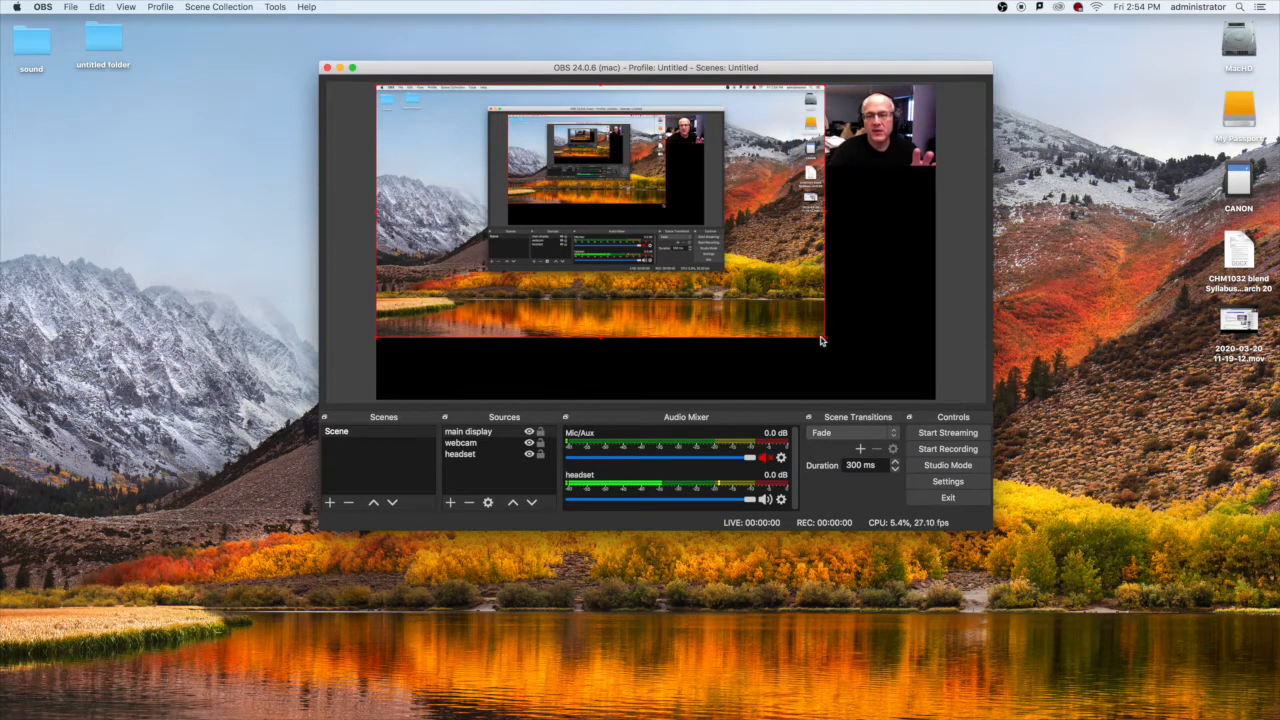
{"action": "left_click_drag", "start_coordinate": [828, 343], "coordinate": [928, 405]}
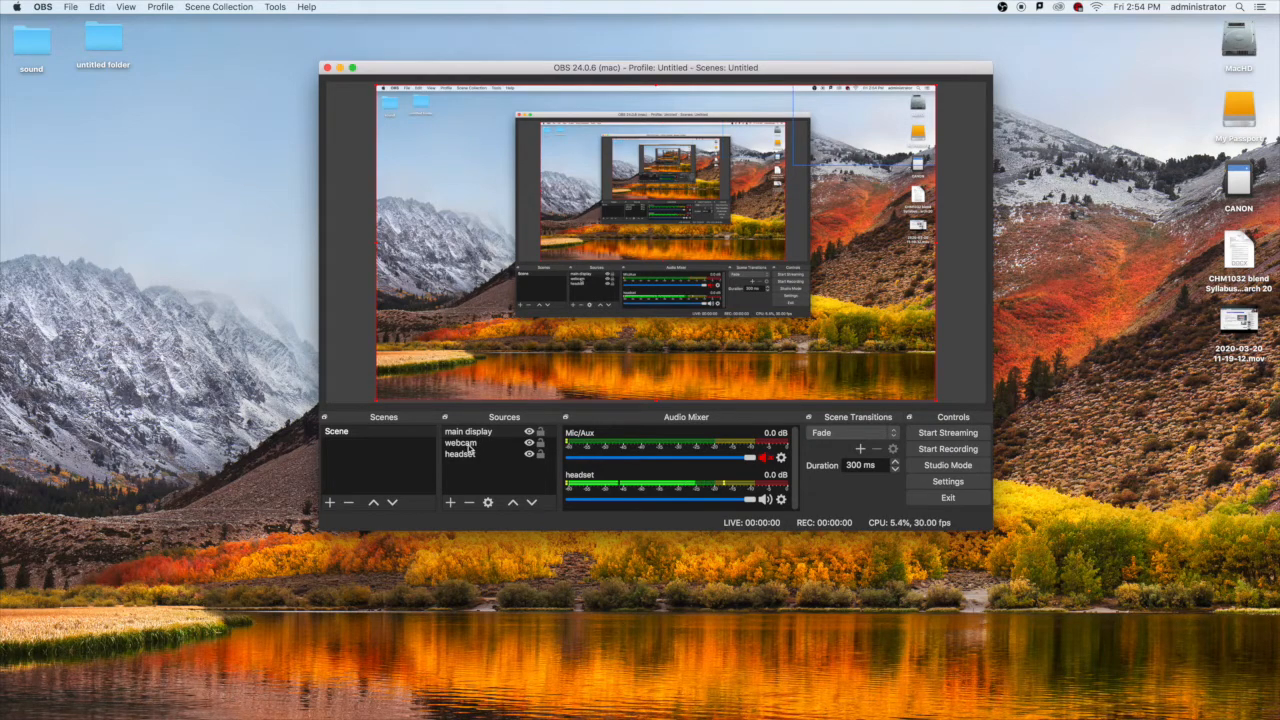
{"action": "left_click", "coordinate": [470, 446]}
{"action": "left_click_drag", "start_coordinate": [470, 448], "coordinate": [471, 432]}
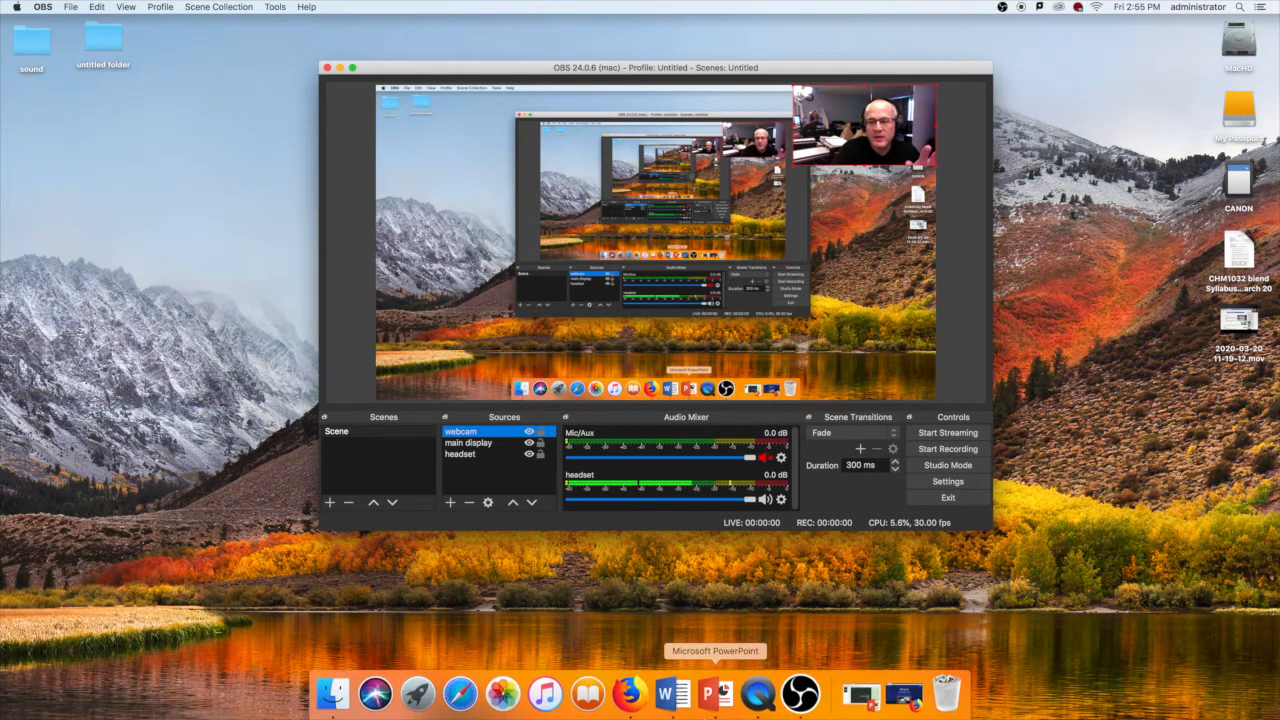
Switch to PowerPoint and move its presentation window lower on the desktop, behind OBS
{"action": "left_click", "coordinate": [715, 708]}
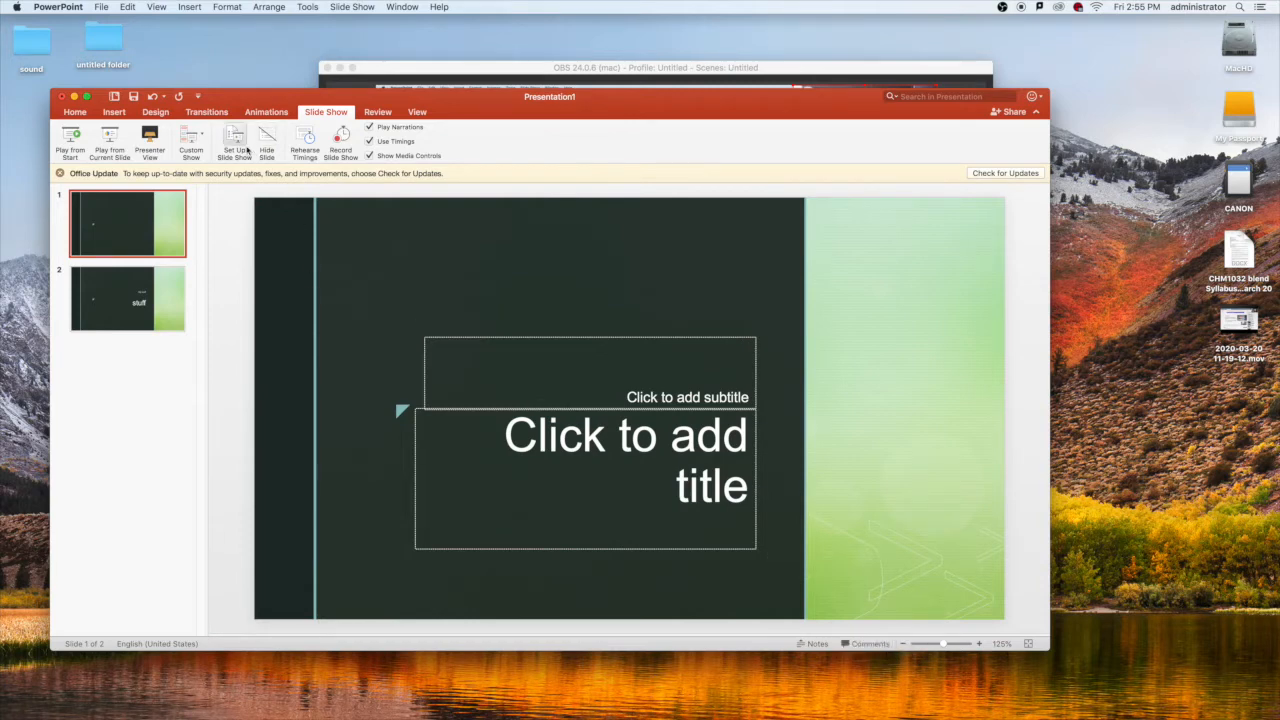
{"action": "left_click_drag", "start_coordinate": [401, 92], "coordinate": [403, 429]}
{"action": "left_click", "coordinate": [353, 316]}
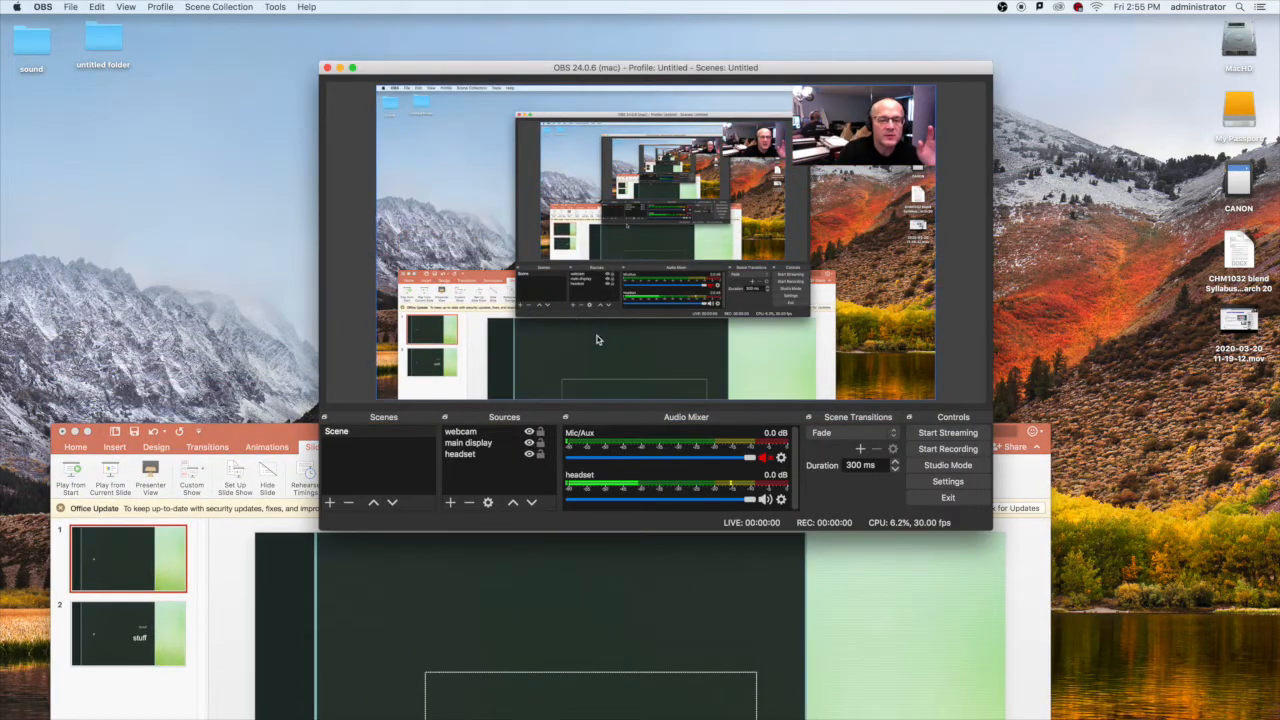
Open the output settings and check the Desktop recording path, browsing the available folders without choosing another
{"action": "left_click", "coordinate": [940, 484]}
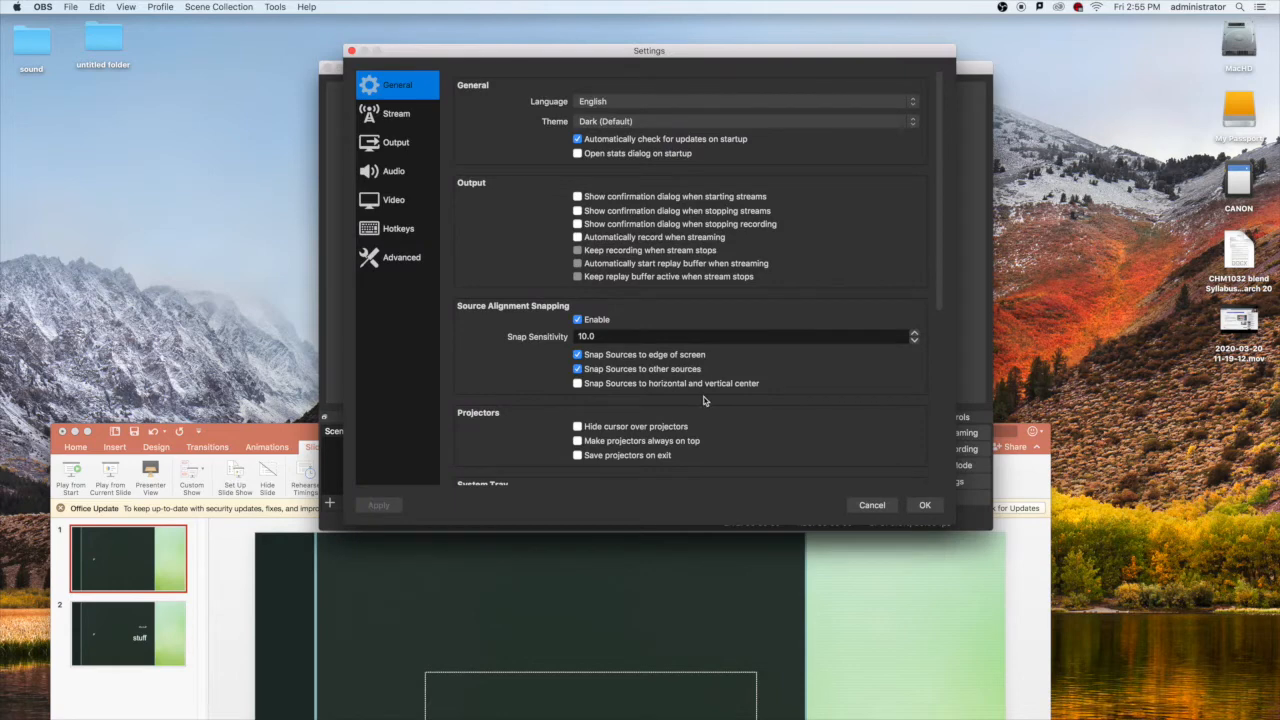
{"action": "left_click", "coordinate": [396, 146]}
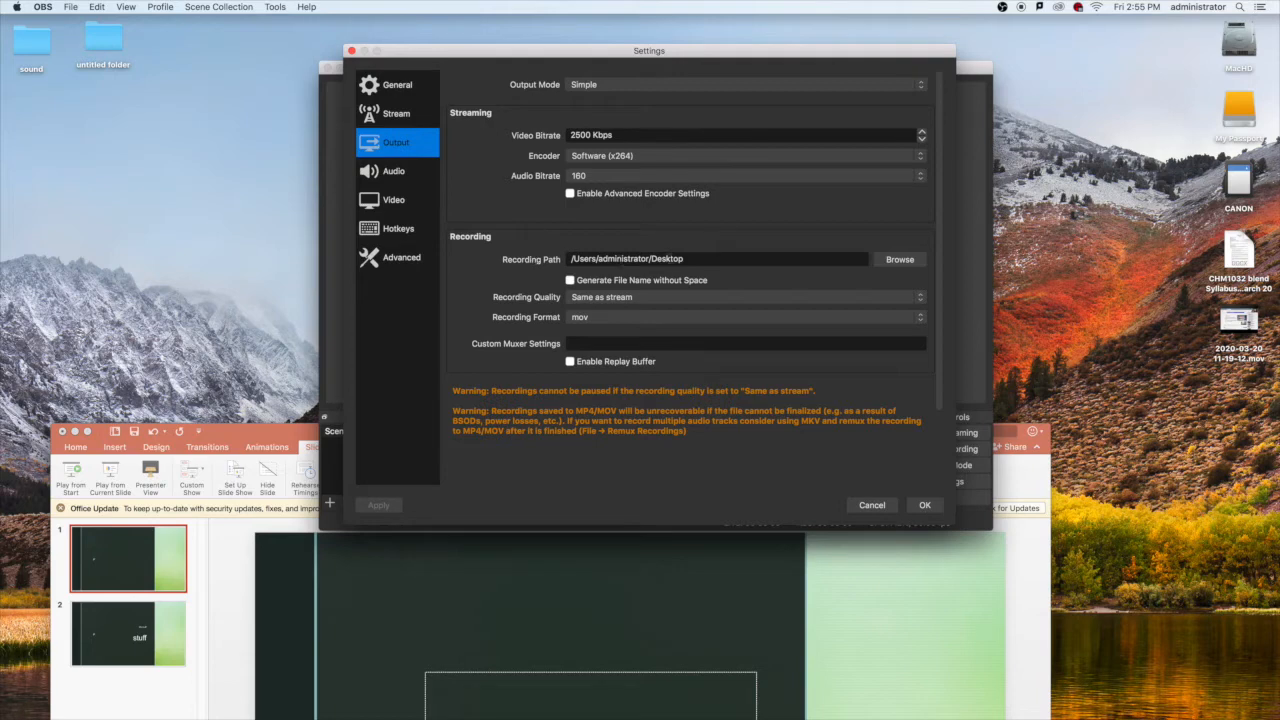
{"action": "left_click_drag", "start_coordinate": [651, 259], "coordinate": [682, 259]}
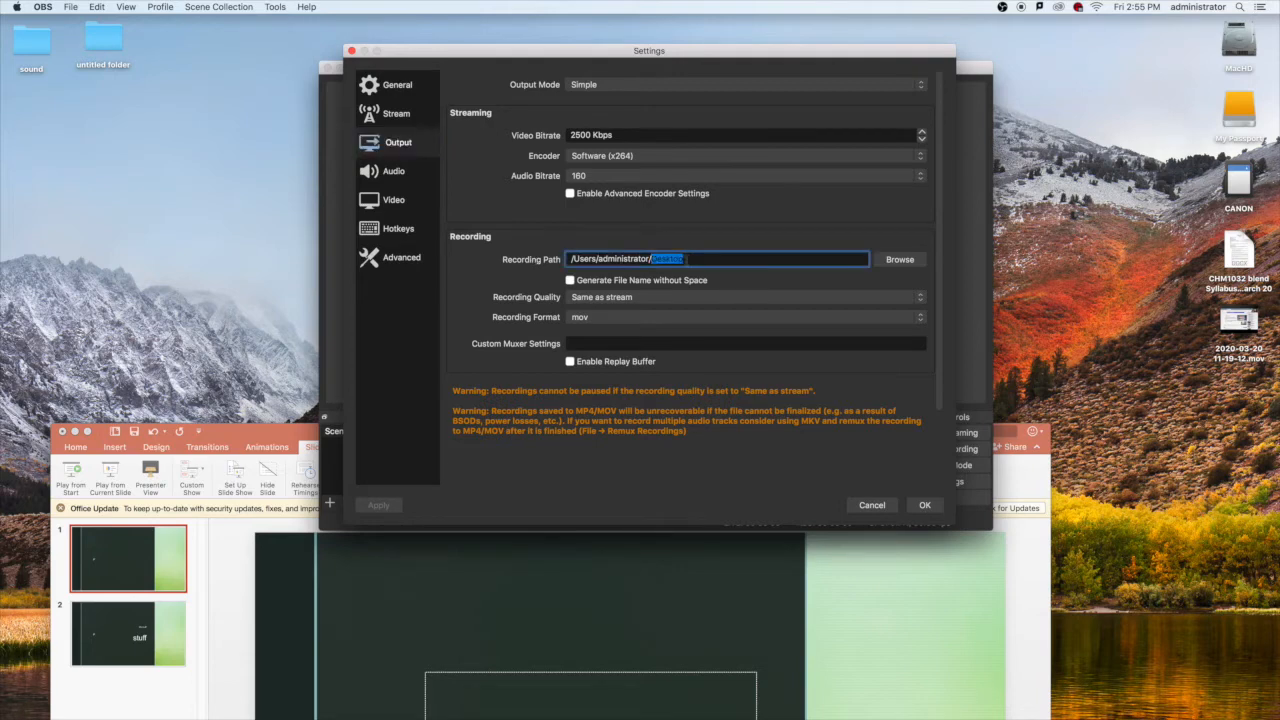
{"action": "left_click", "coordinate": [905, 262]}
{"action": "left_click", "coordinate": [901, 262]}
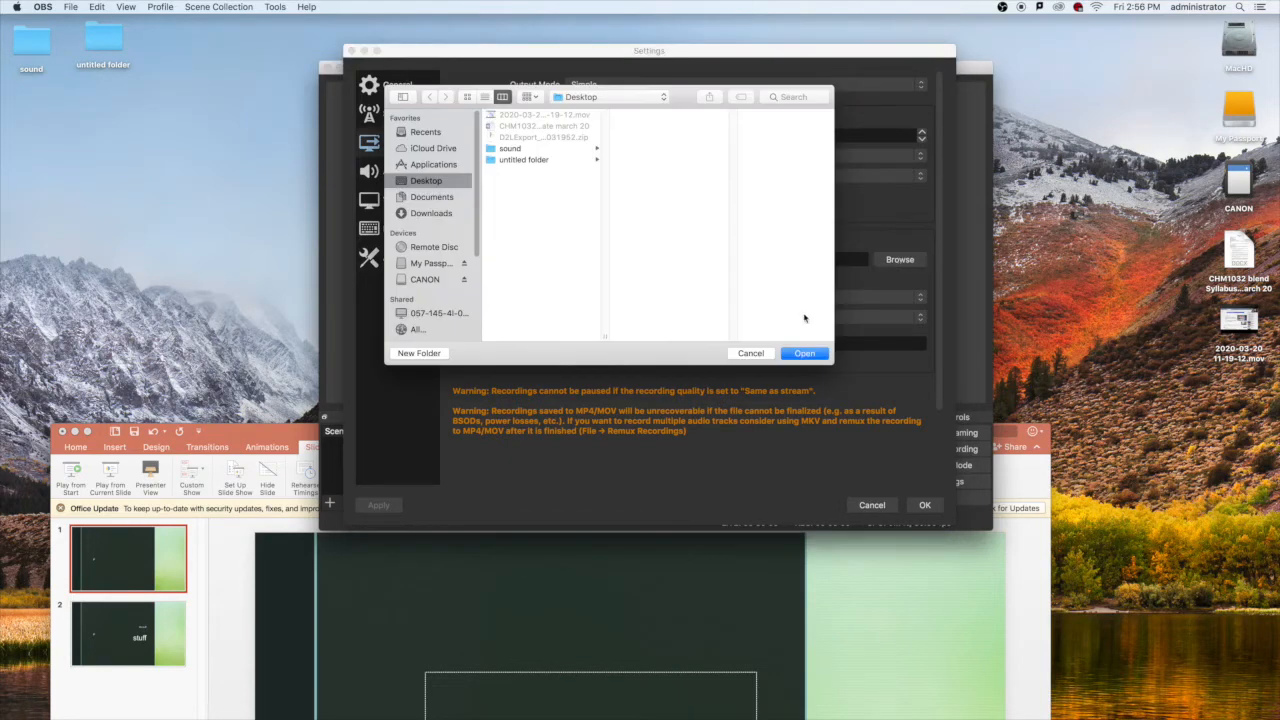
{"action": "left_click", "coordinate": [752, 354]}
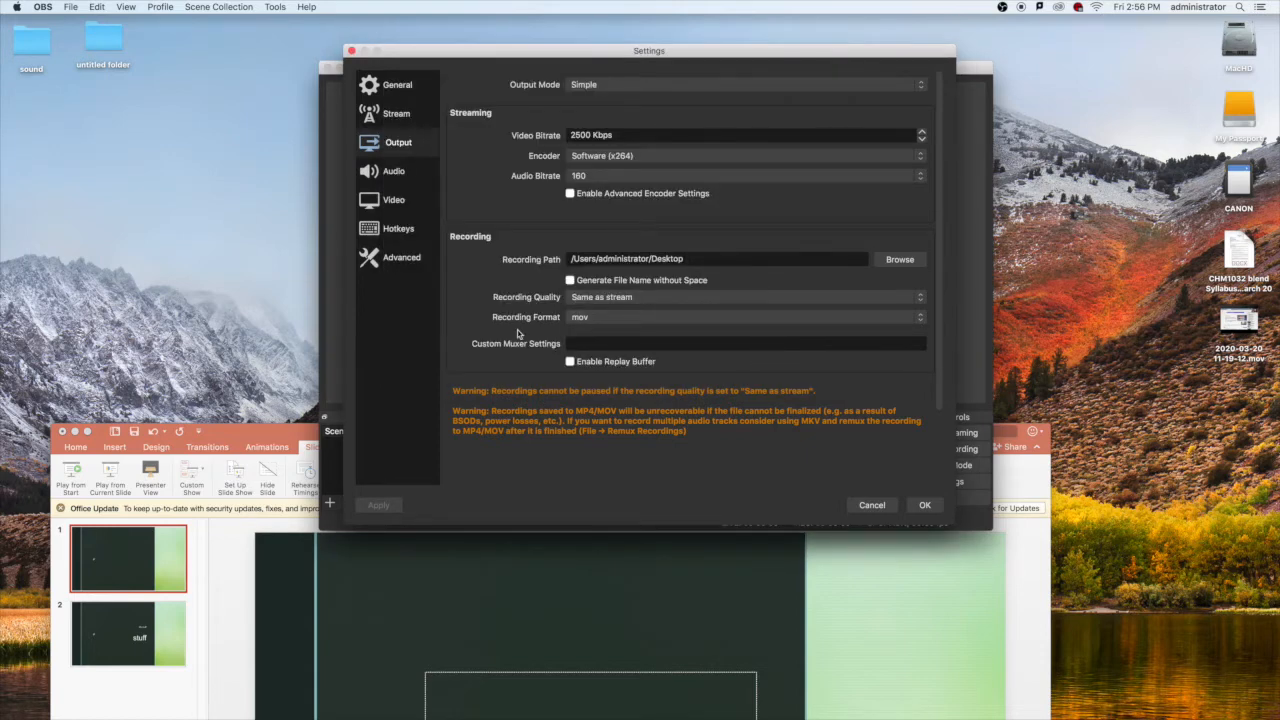
Set the recording format to mov and accept the settings
{"action": "left_click", "coordinate": [630, 319]}
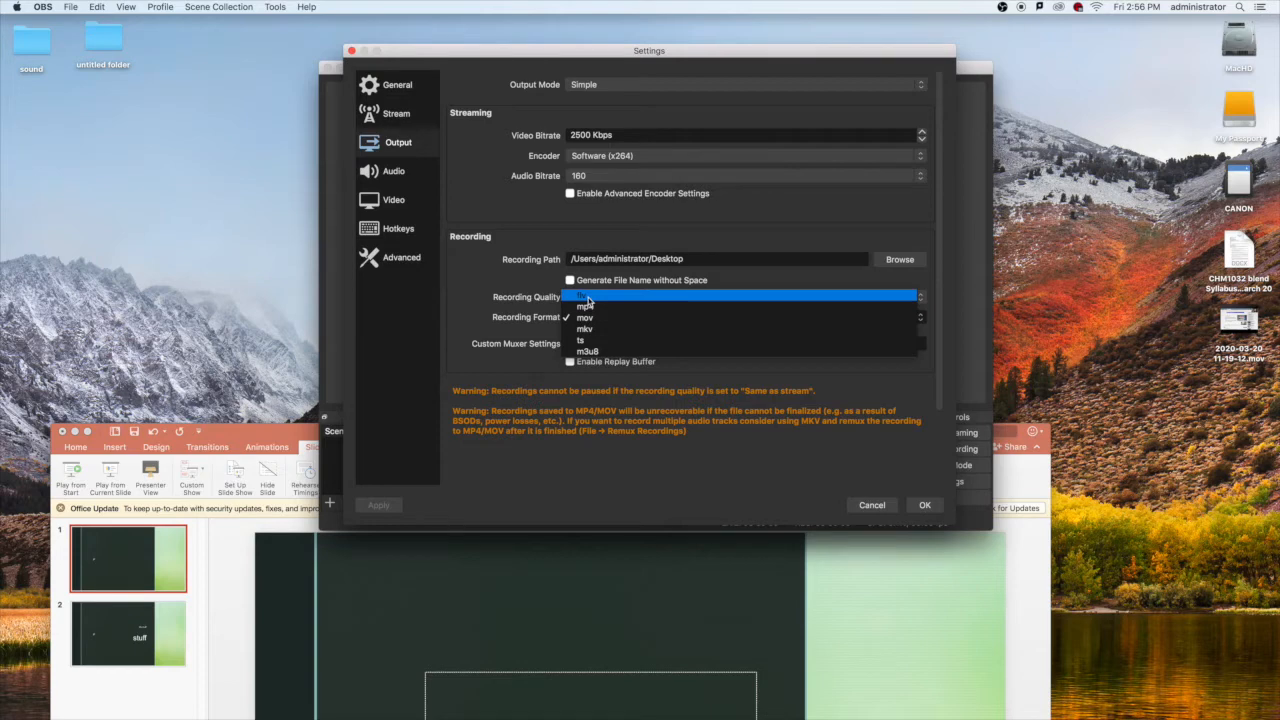
{"action": "left_click", "coordinate": [588, 298]}
{"action": "left_click", "coordinate": [588, 317]}
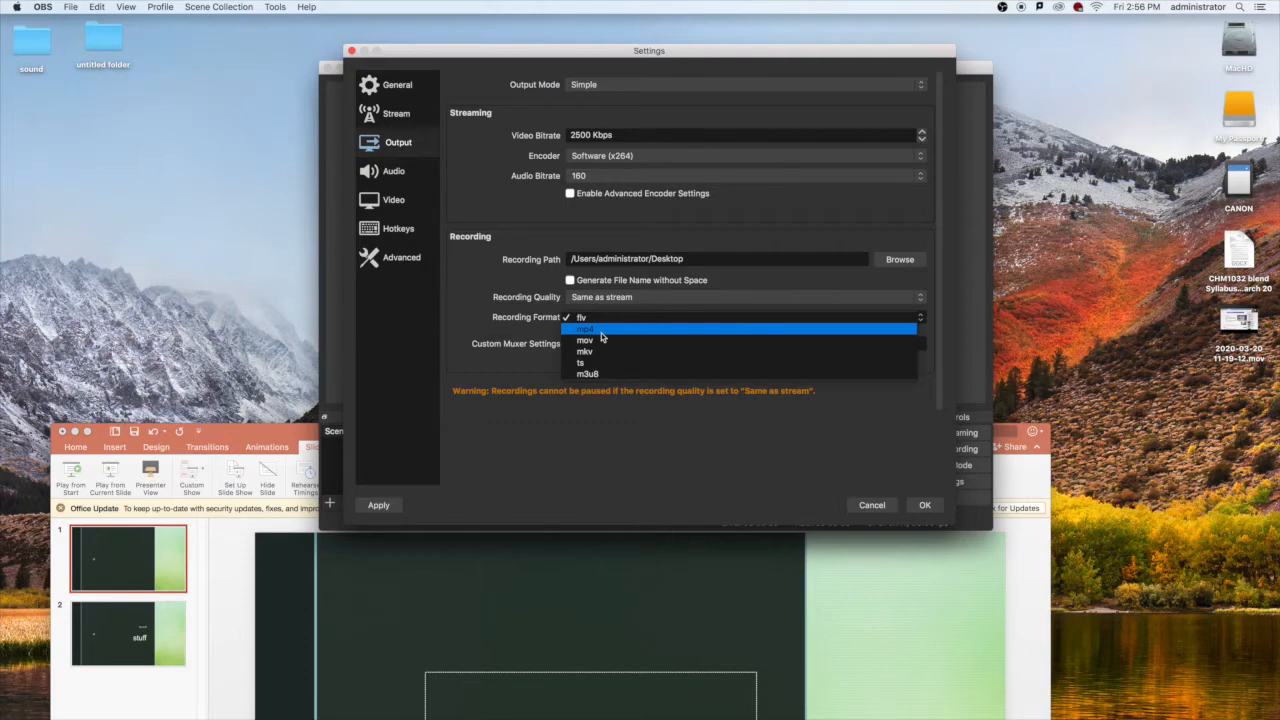
{"action": "left_click", "coordinate": [603, 340]}
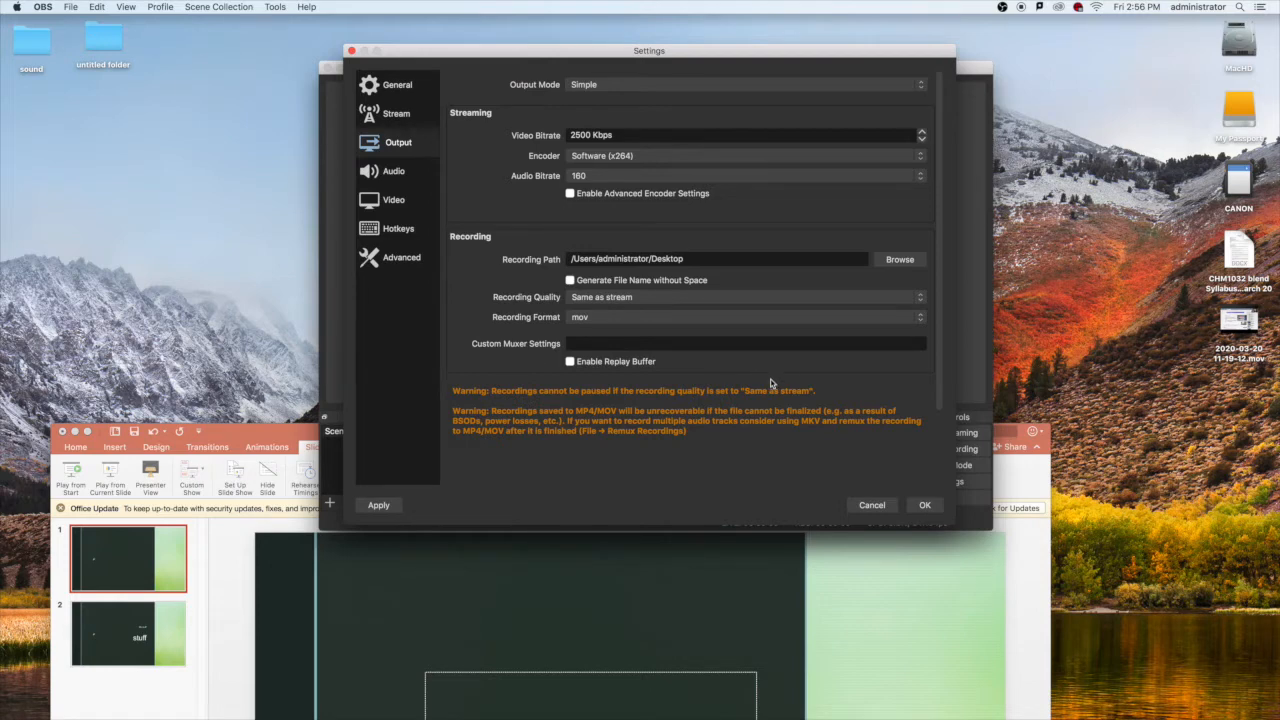
{"action": "left_click", "coordinate": [926, 506]}
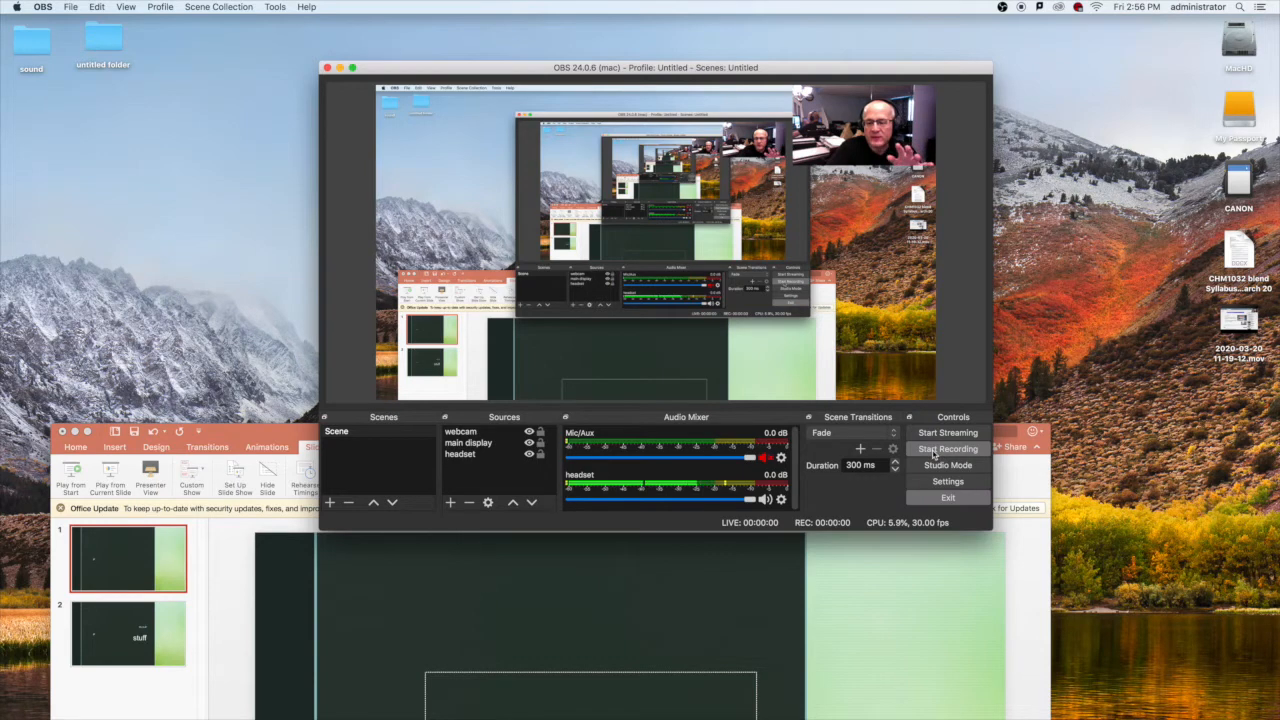
Start recording and minimise the OBS window to clear the desktop for the presentation
{"action": "left_click", "coordinate": [933, 455]}
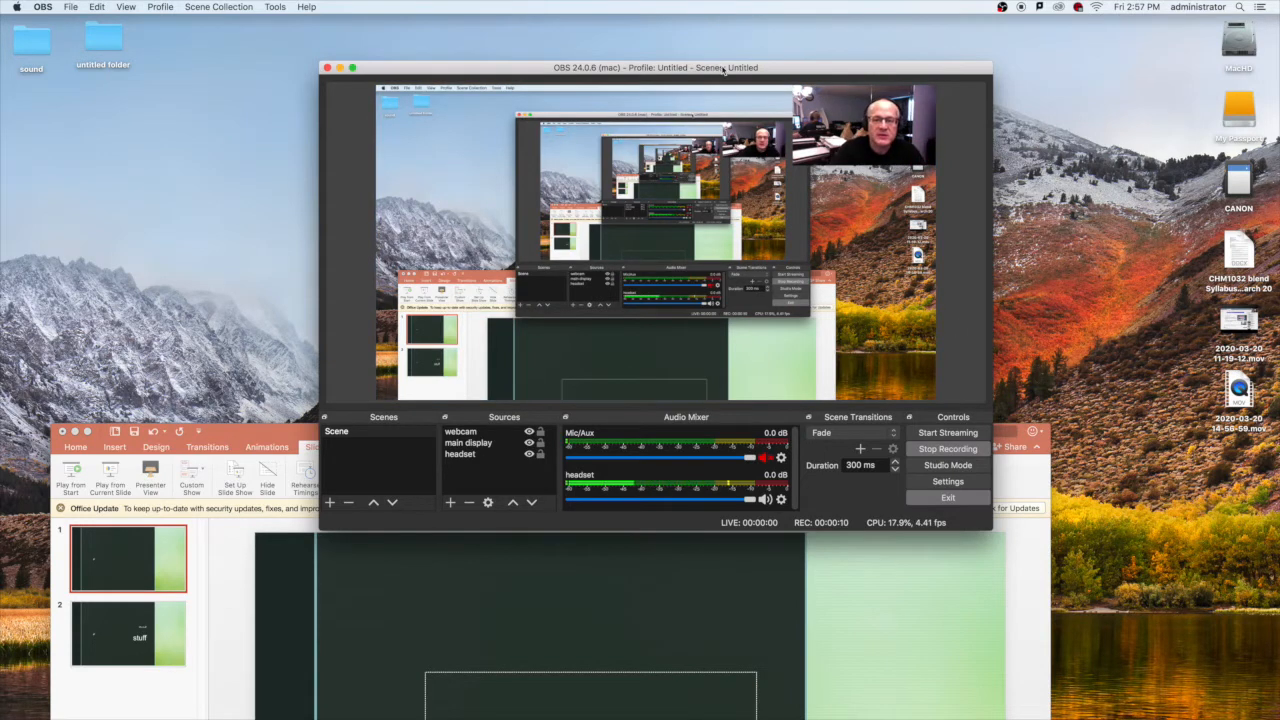
{"action": "left_click_drag", "start_coordinate": [723, 68], "coordinate": [701, 88]}
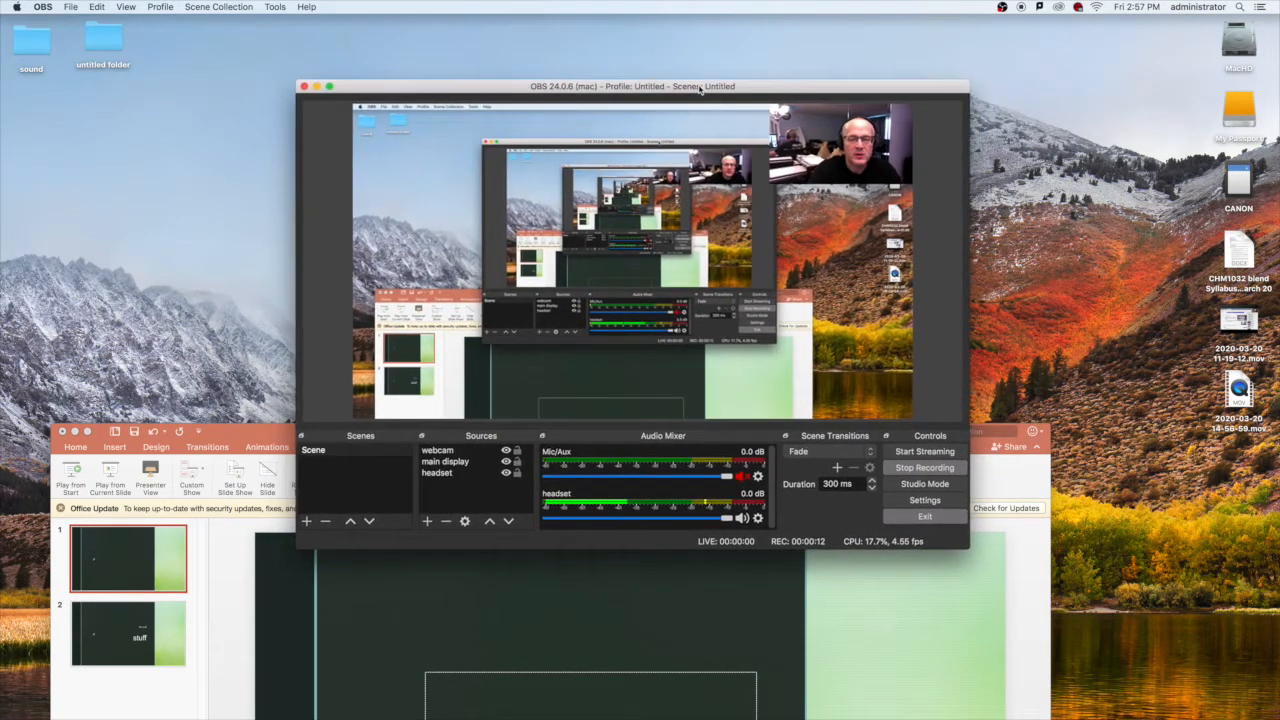
{"action": "left_click", "coordinate": [317, 87]}
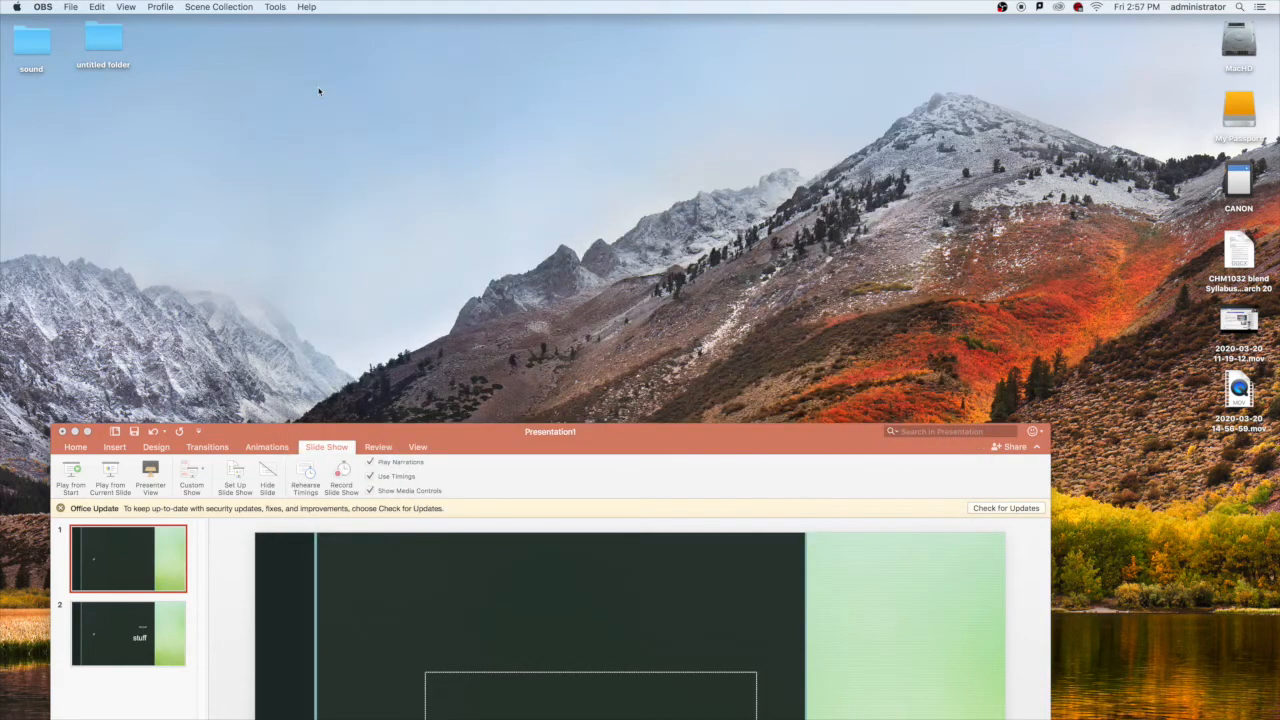
Move the PowerPoint window up into full view and play the slide show from the start through slide 2, ending it there
{"action": "left_click_drag", "start_coordinate": [401, 424], "coordinate": [434, 118]}
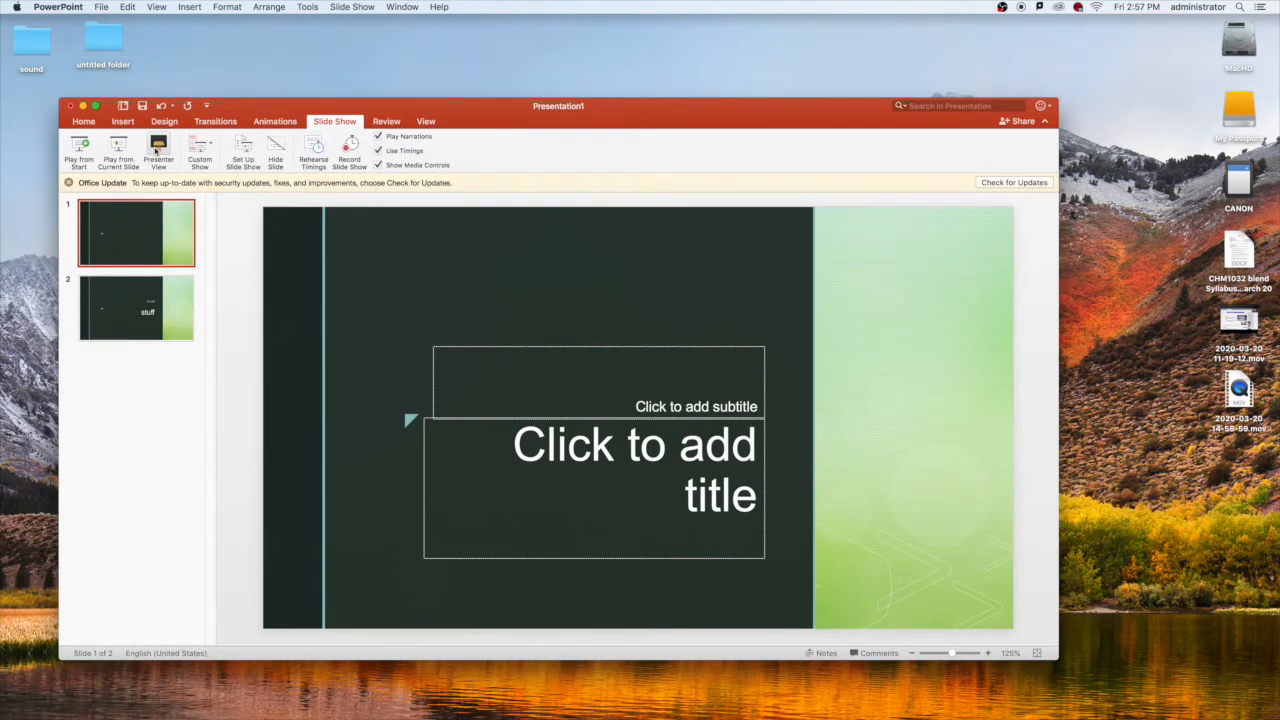
{"action": "left_click", "coordinate": [81, 150]}
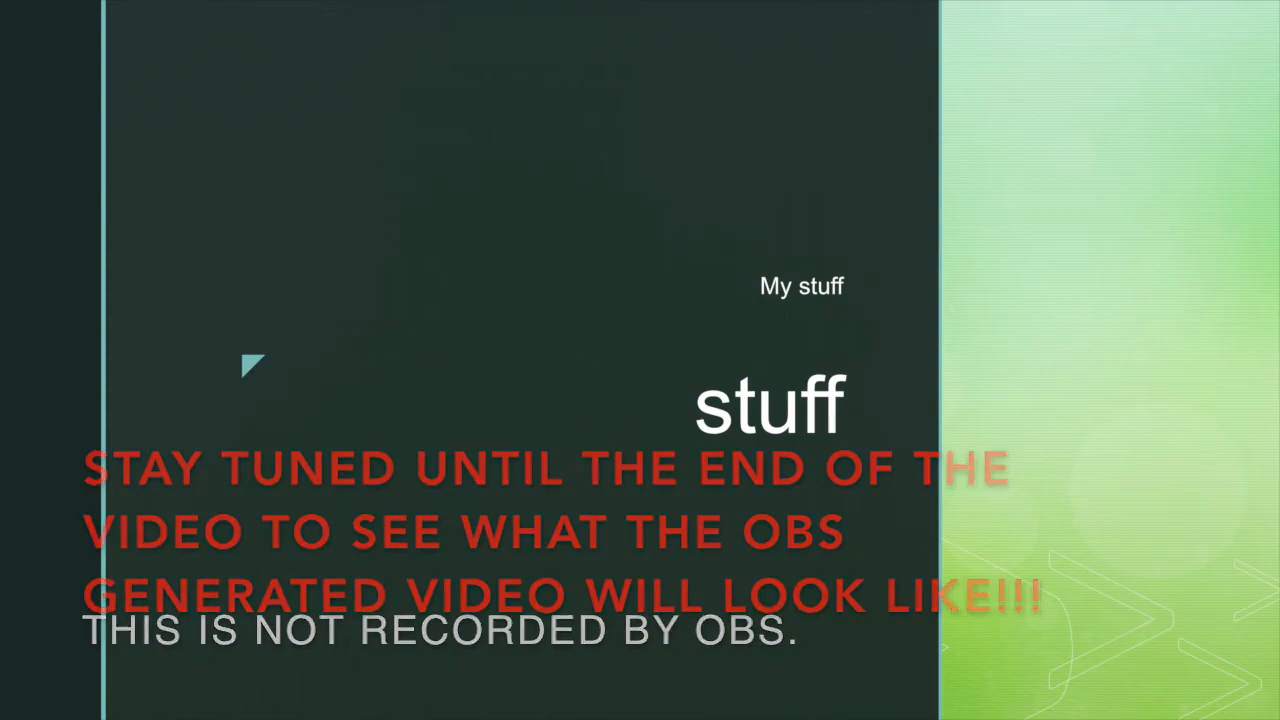
{"action": "key", "text": "Escape"}
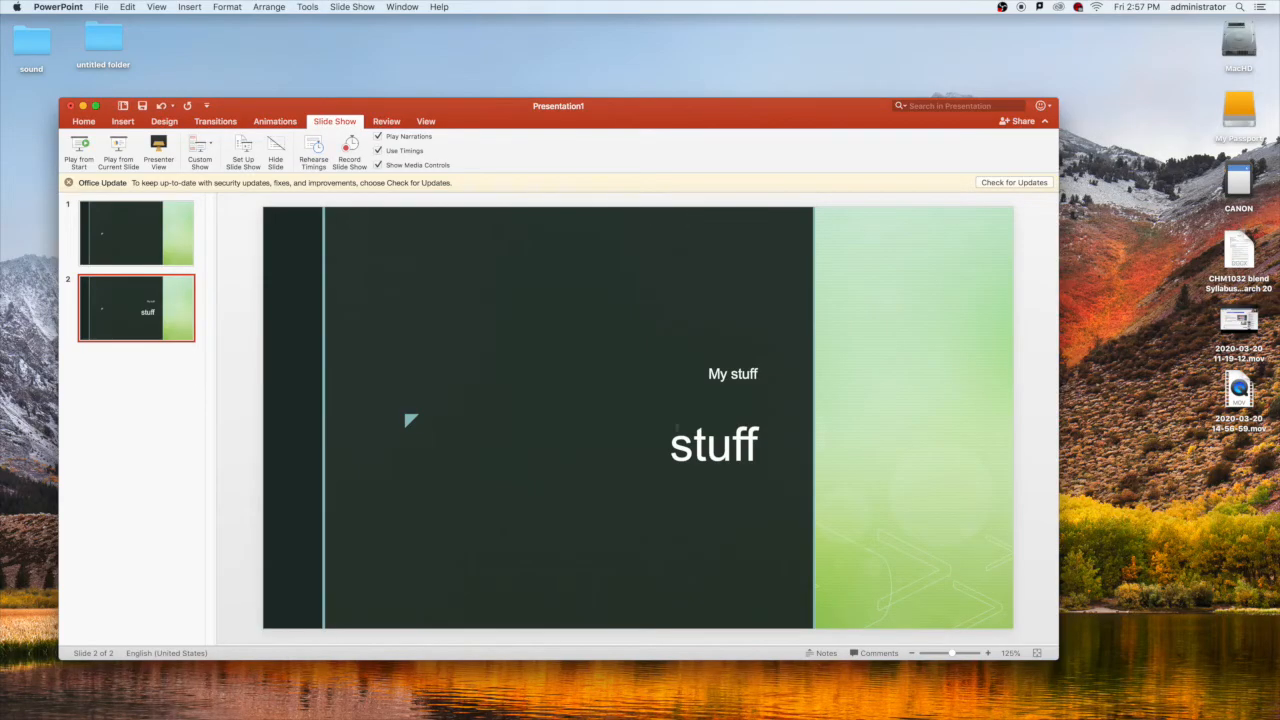
Restore the minimised OBS window and stop the recording
{"action": "mouse_move", "coordinate": [705, 716]}
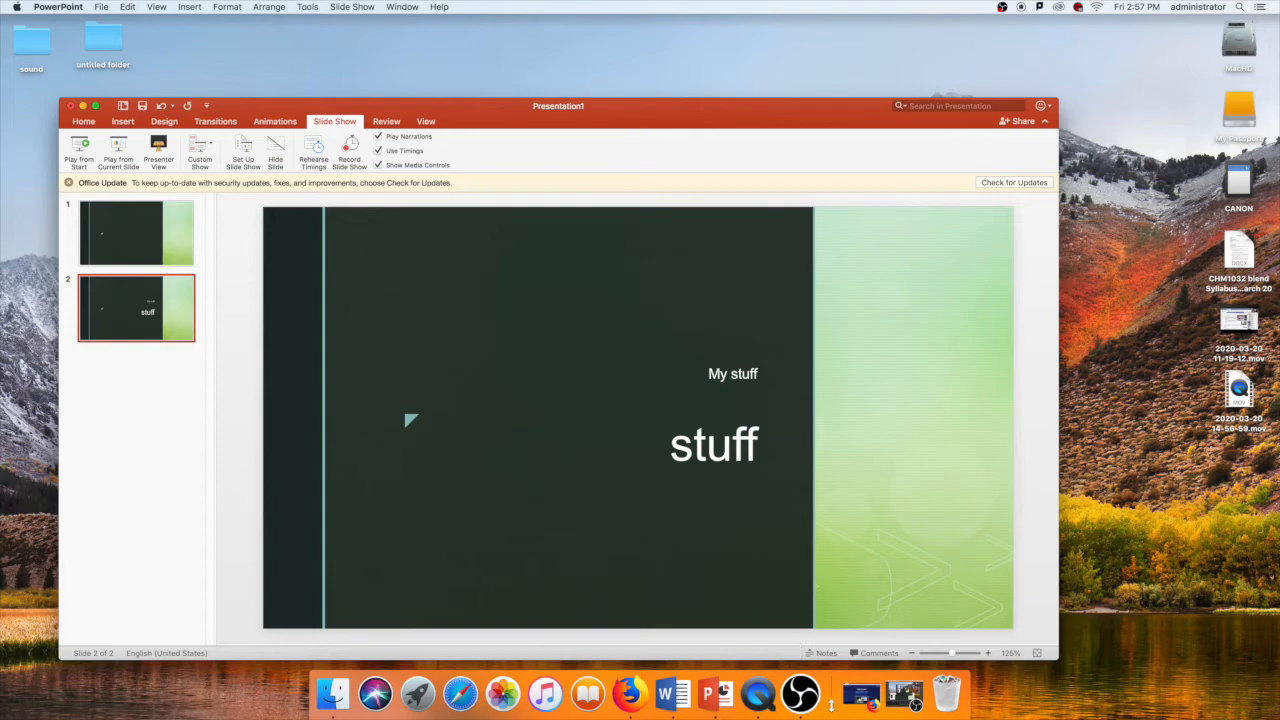
{"action": "left_click", "coordinate": [904, 694]}
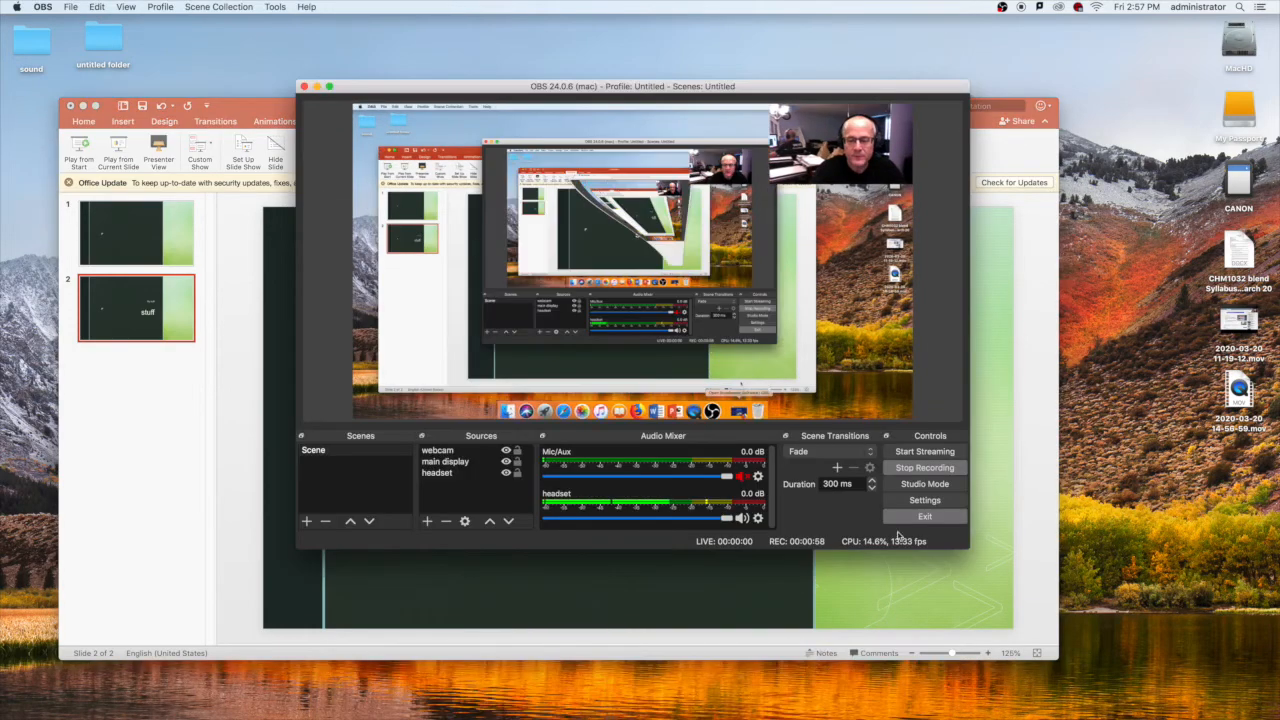
{"action": "left_click", "coordinate": [918, 466]}
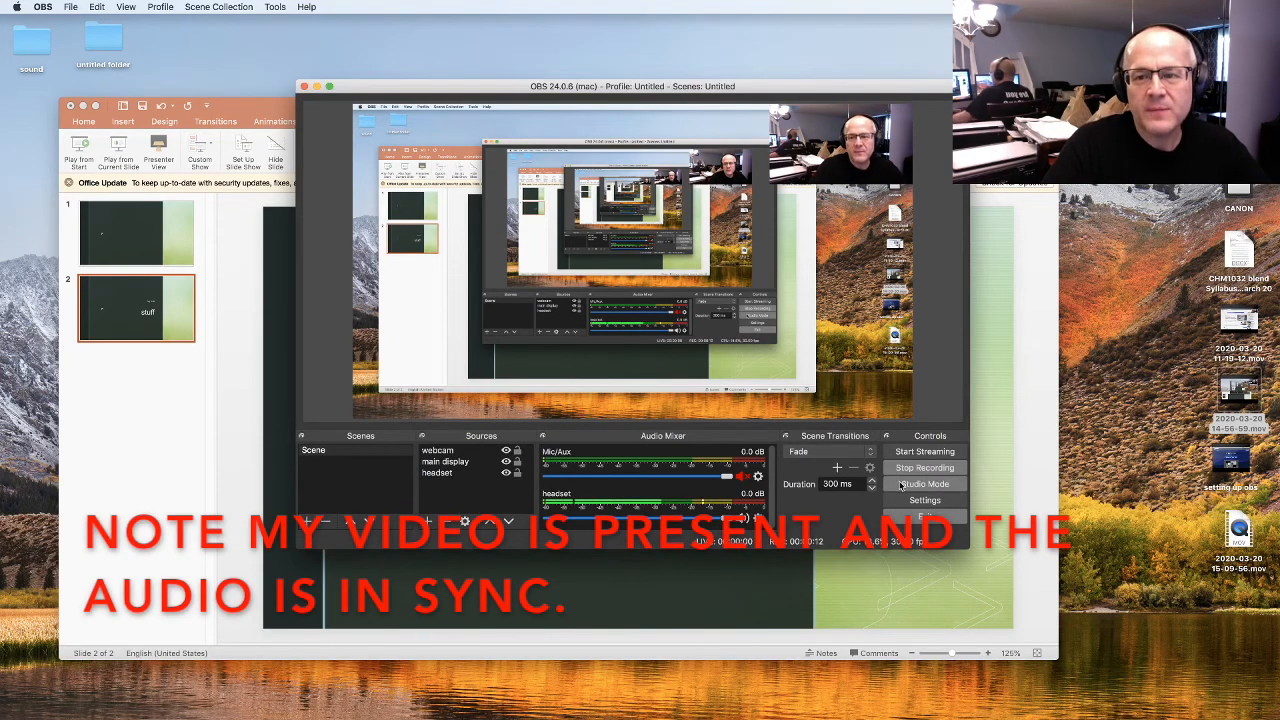
Put the OBS window out of view and play the PowerPoint slide show from the first slide, exiting it on that slide
{"action": "left_click", "coordinate": [756, 560]}
{"action": "left_click_drag", "start_coordinate": [658, 88], "coordinate": [0, 155]}
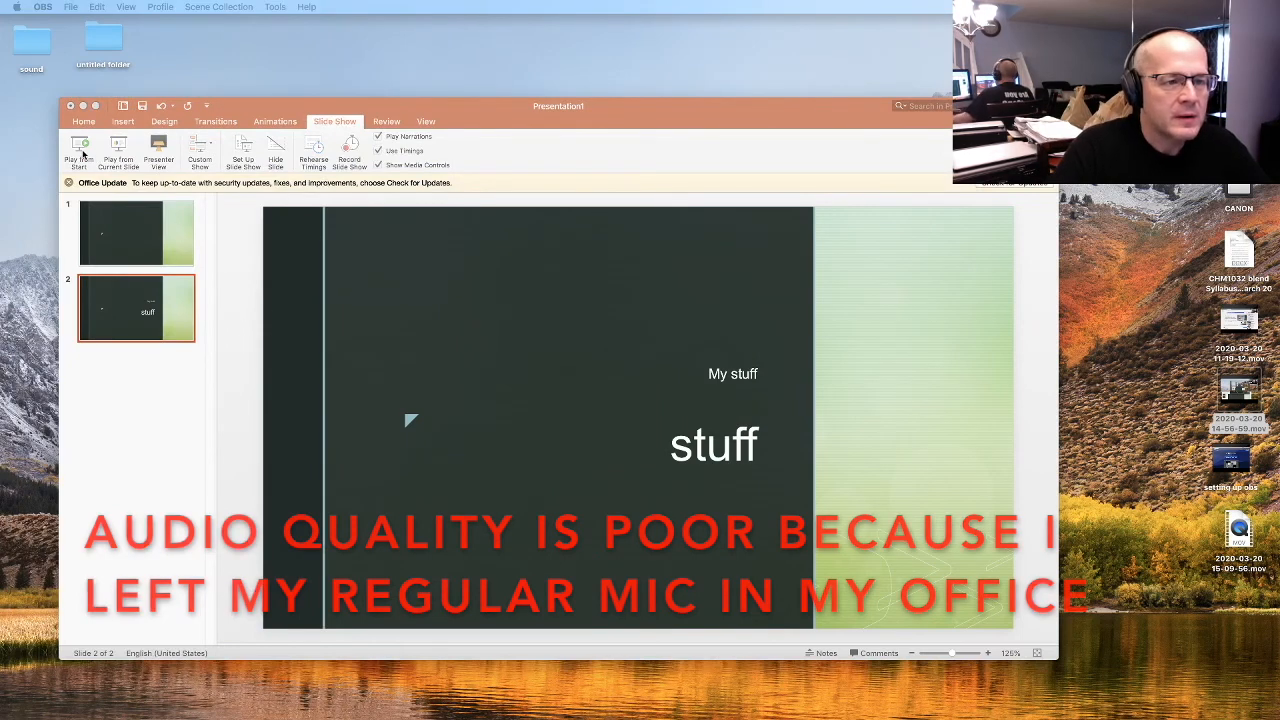
{"action": "left_click", "coordinate": [100, 120]}
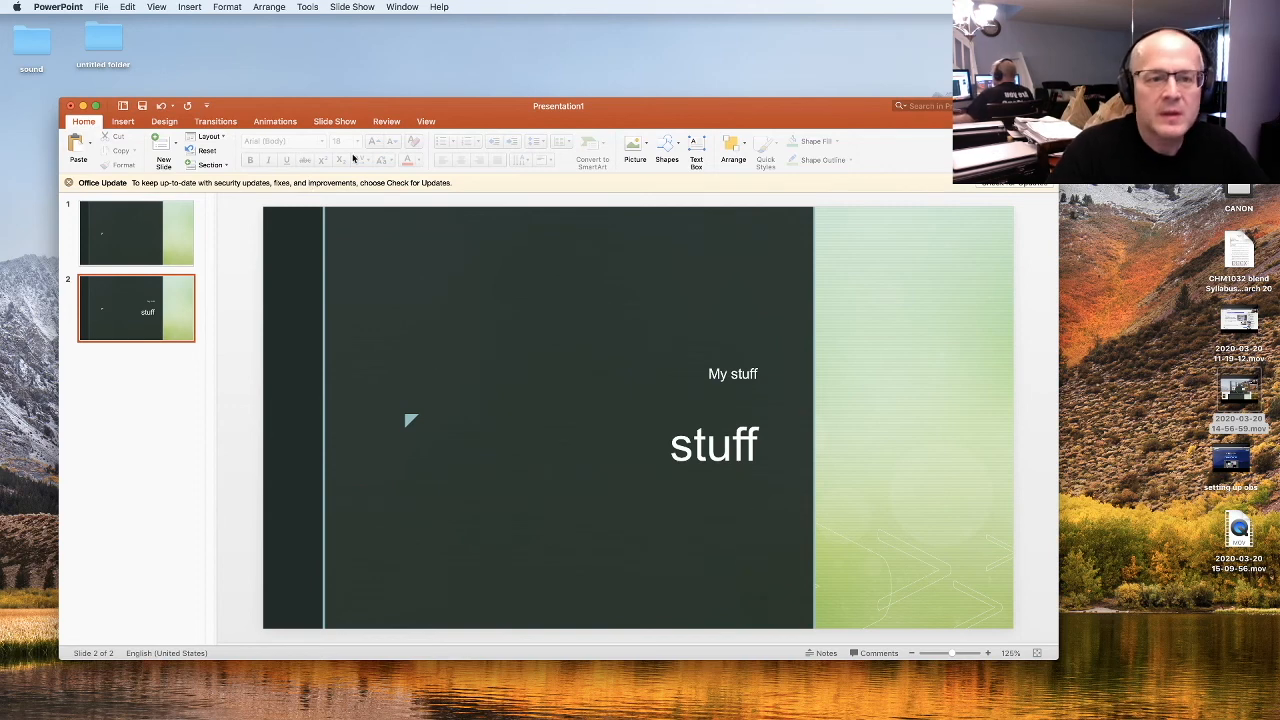
{"action": "left_click", "coordinate": [337, 123]}
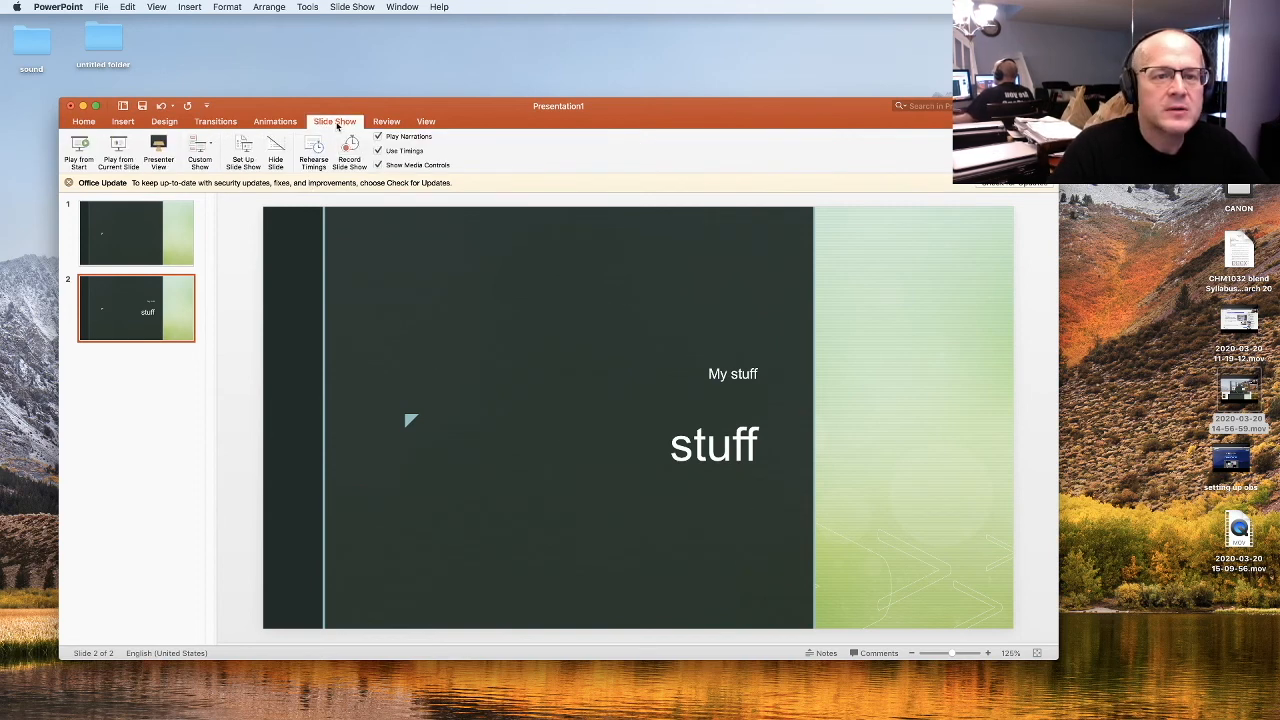
{"action": "left_click", "coordinate": [84, 148]}
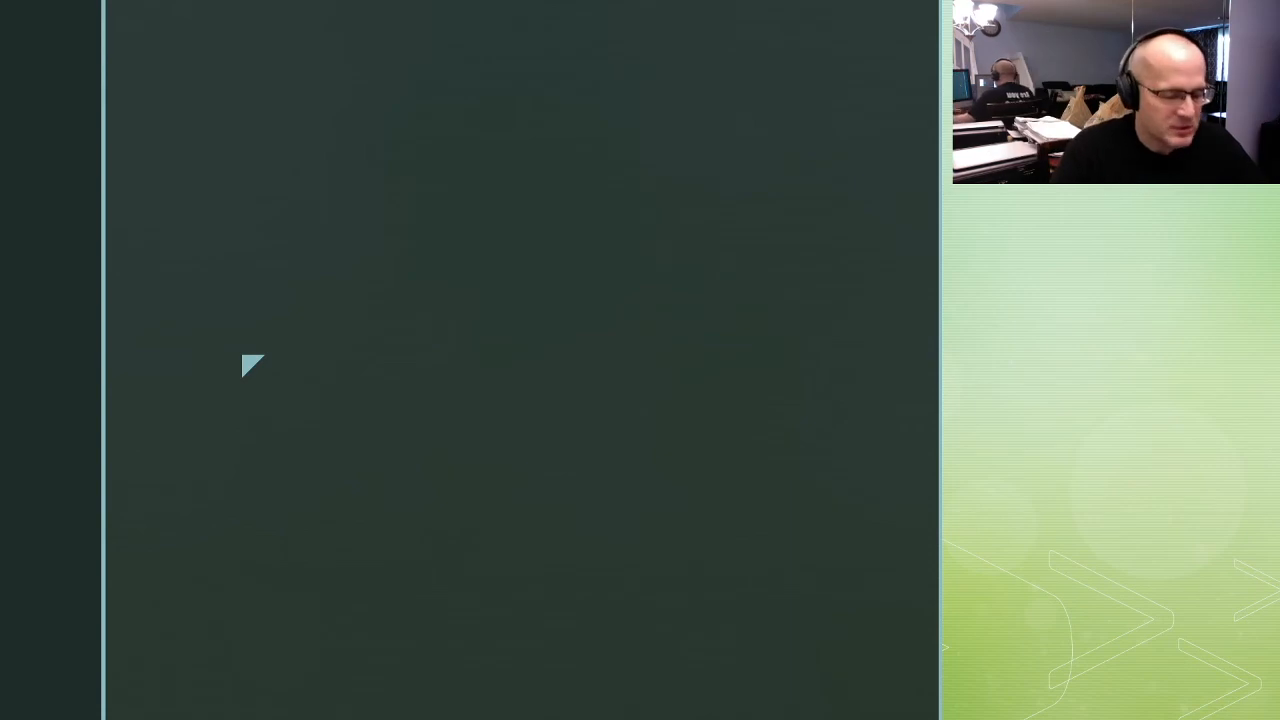
{"action": "key", "text": "Escape"}
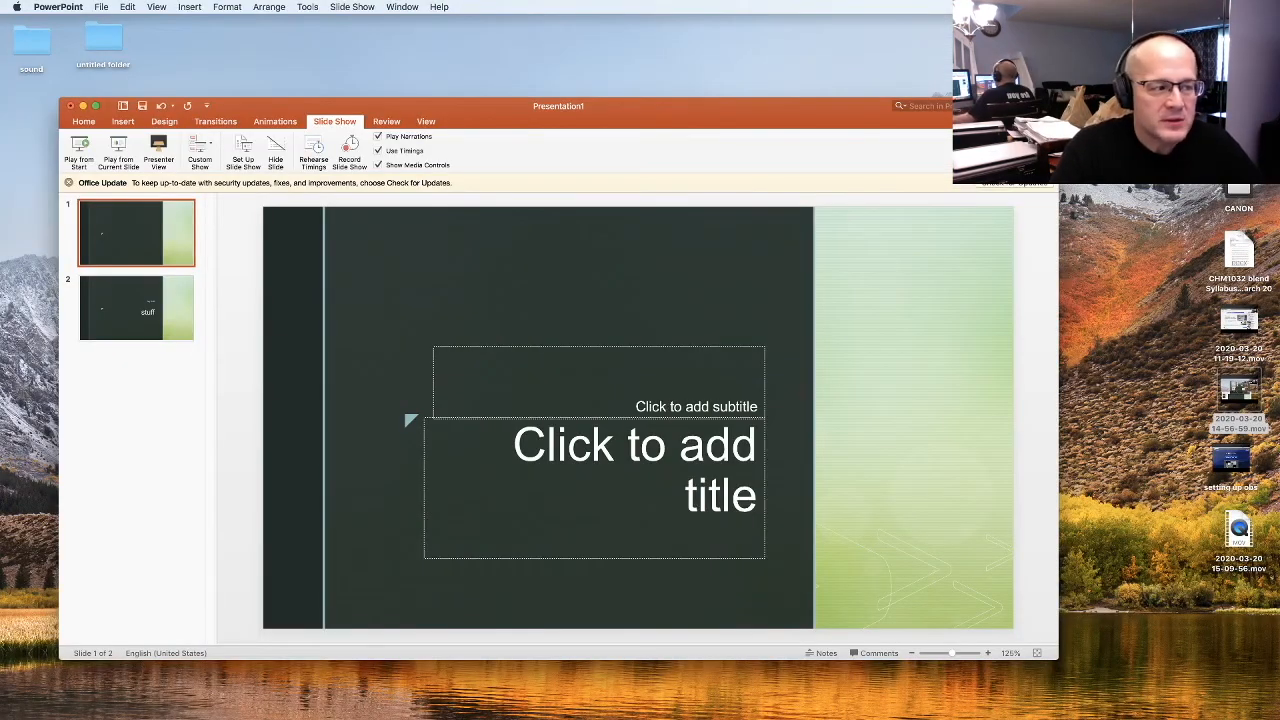